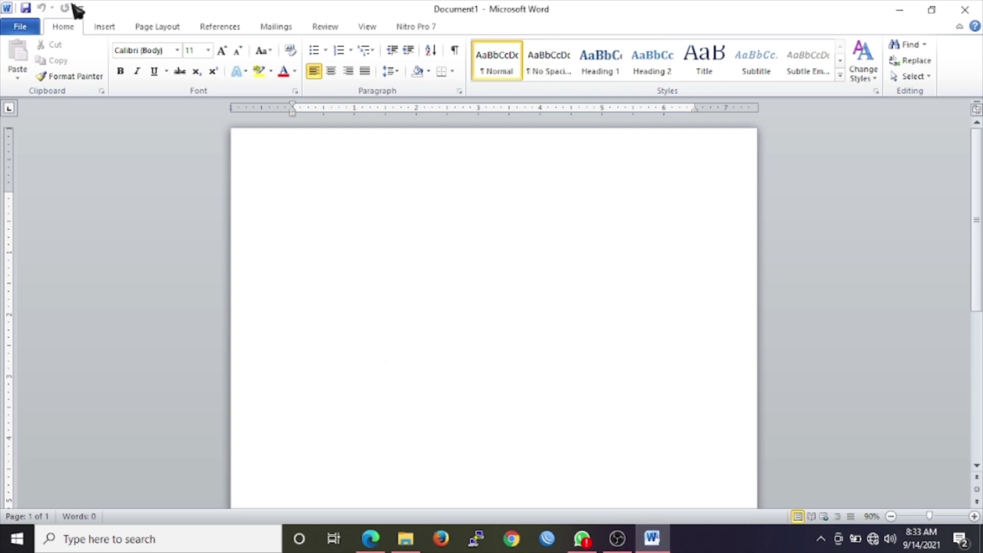
- Insert the built-in Austere cover page into the blank document
left_click(107, 27)
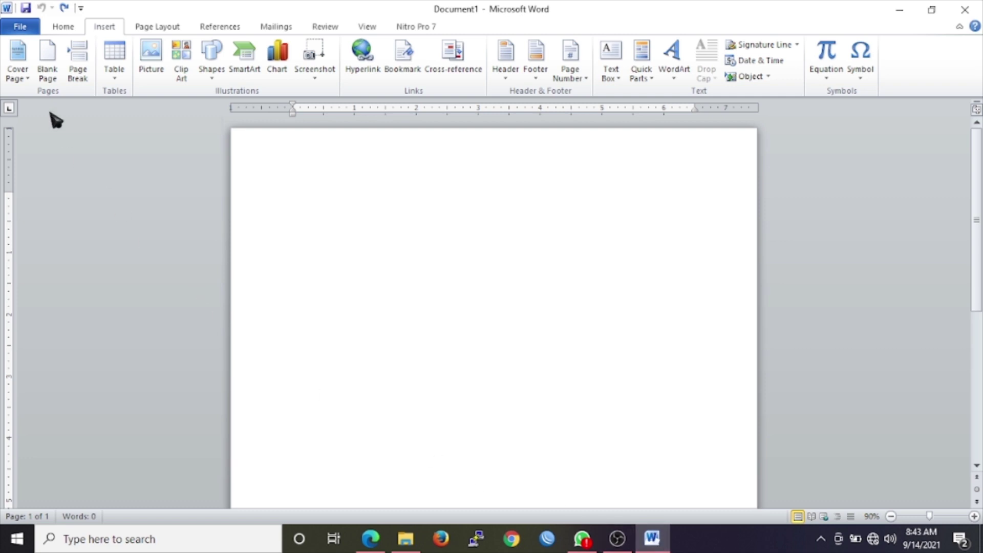
left_click(21, 60)
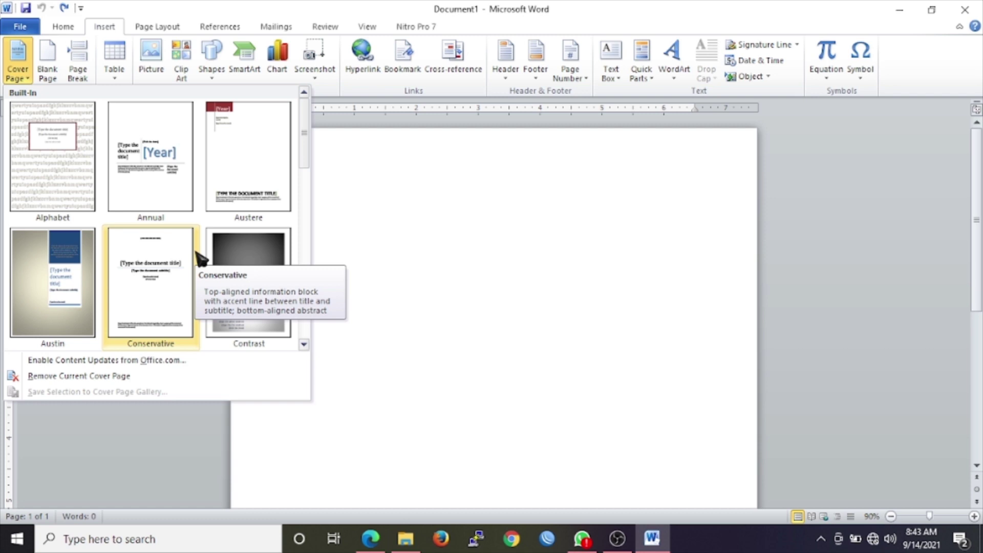
left_click(280, 187)
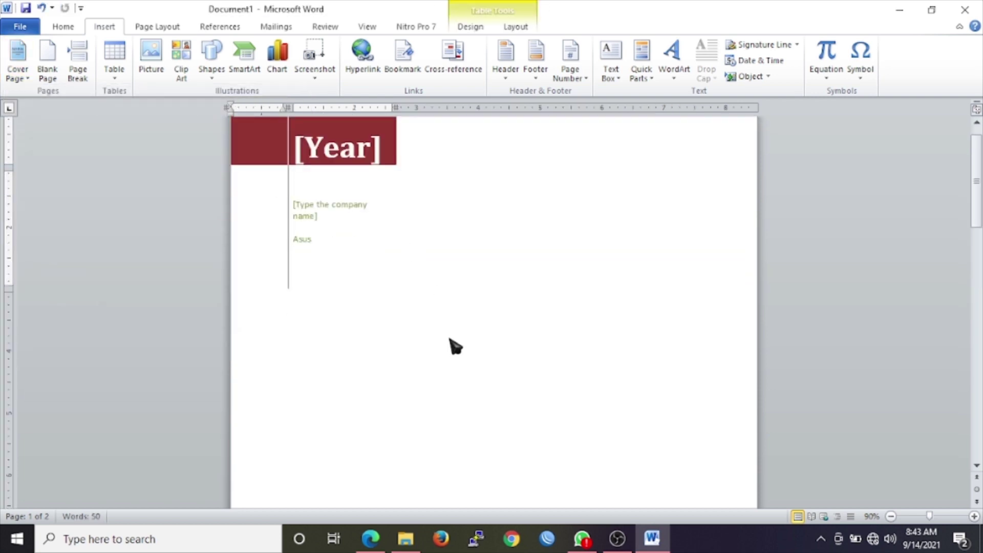
- Replace the cover page's year placeholder with "makalah"
scroll(387, 197, "up", 1)
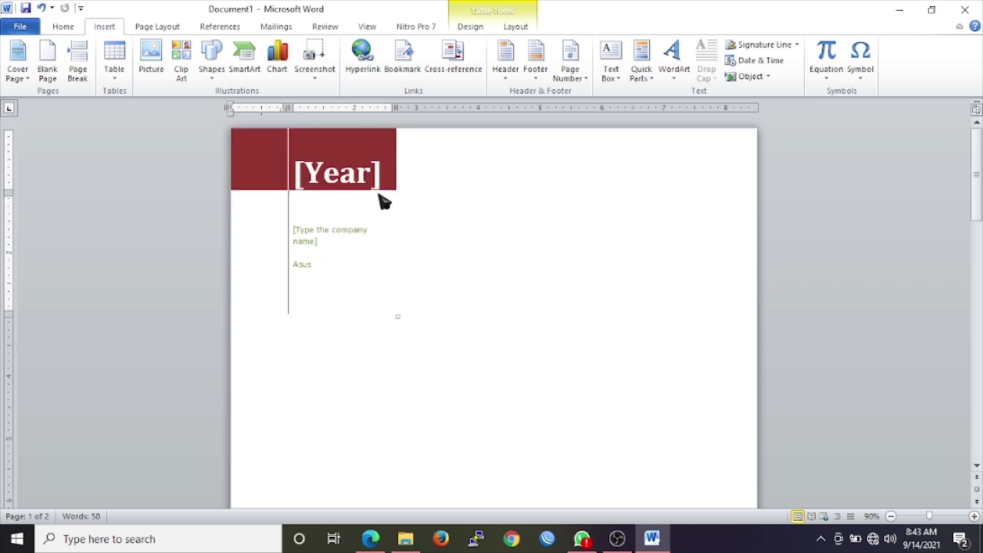
left_click(372, 187)
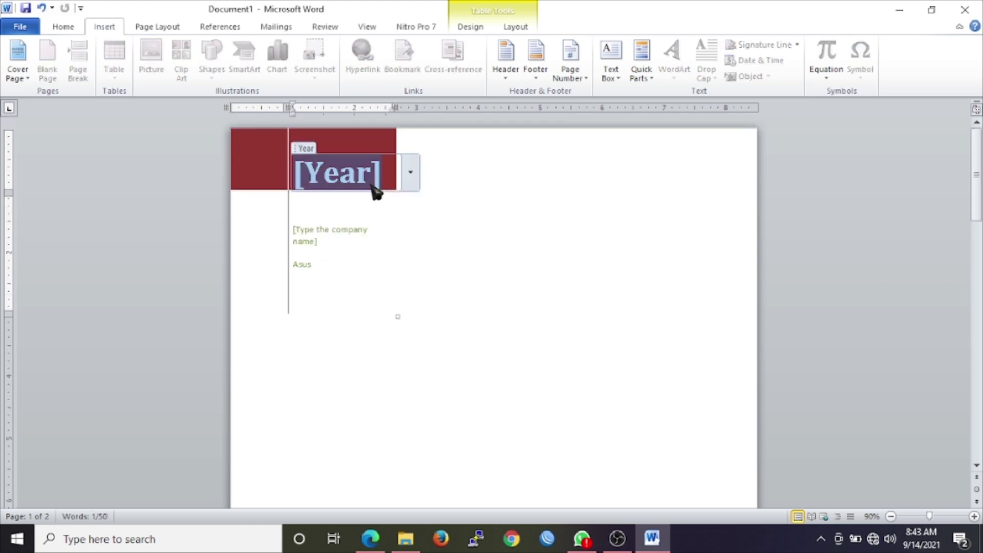
type("makal")
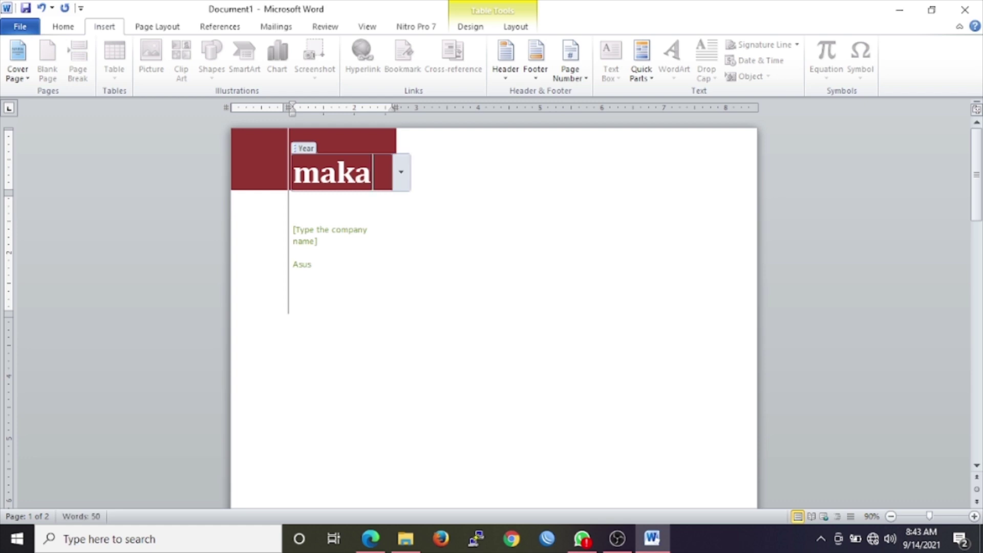
type("ah")
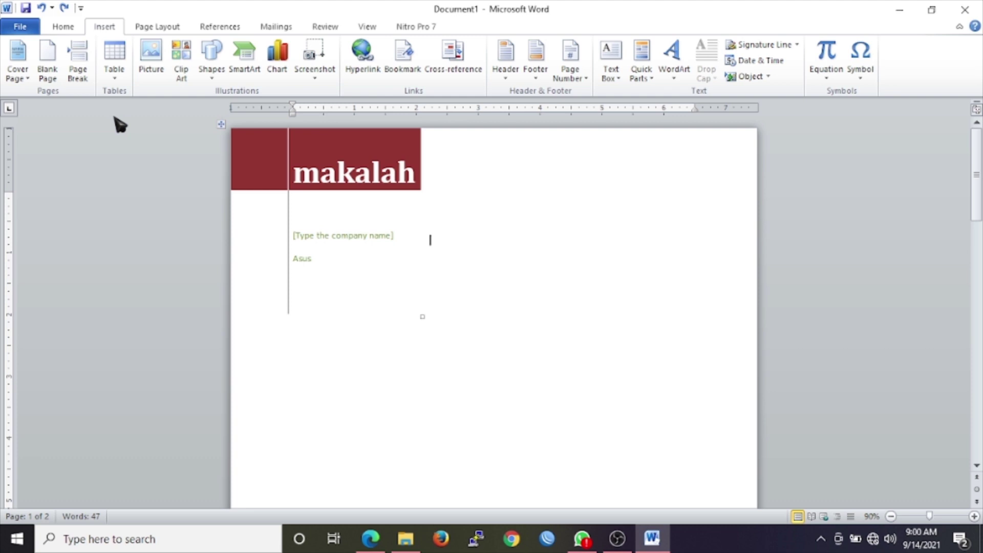
- Insert a blank page after the cover page, followed by a page break
left_click(51, 63)
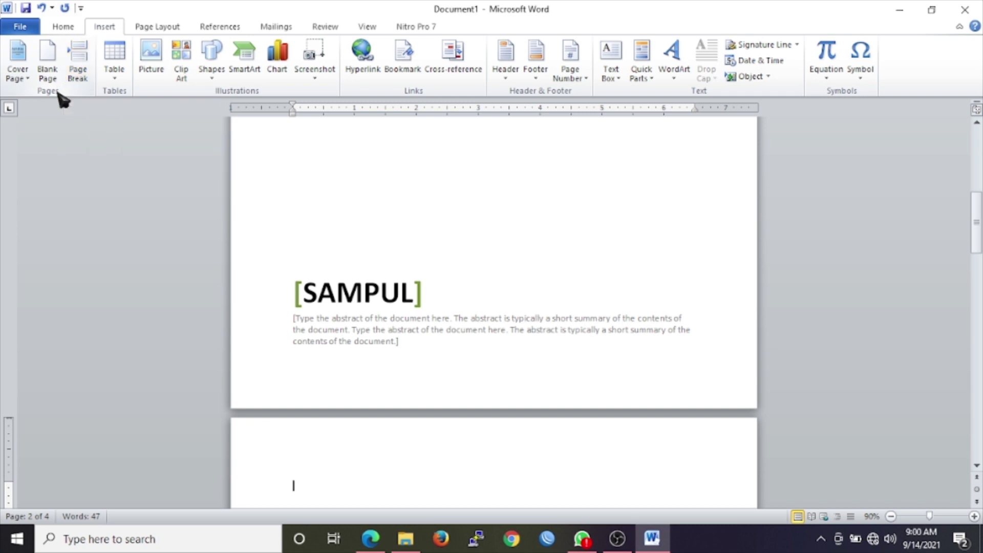
left_click(78, 60)
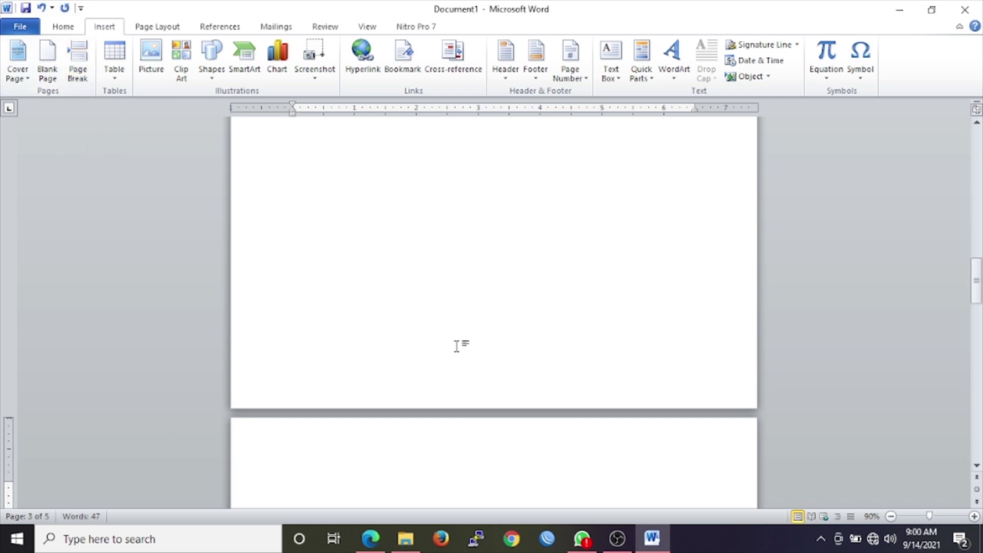
scroll(471, 344, "down", 3)
scroll(477, 353, "up", 20)
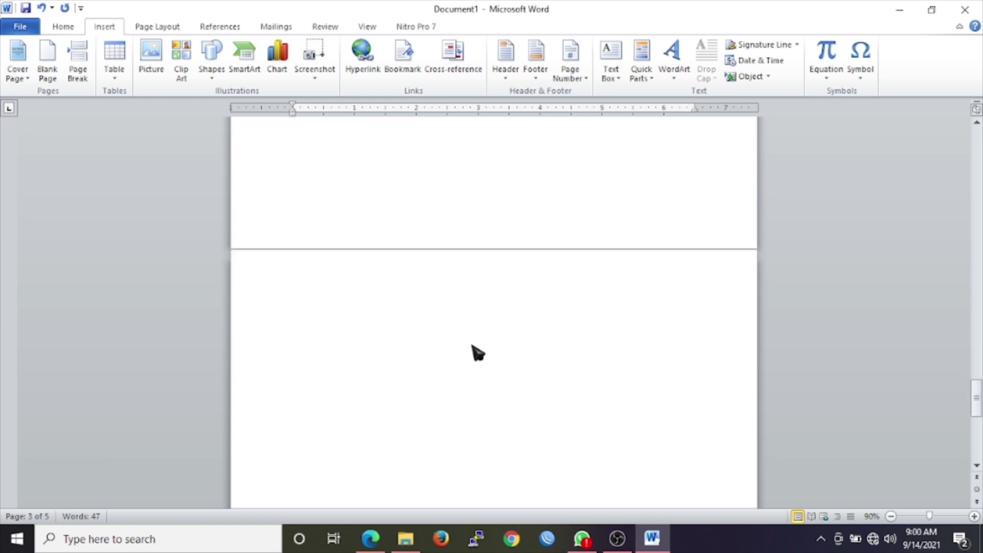
- Insert a table with four columns and three rows at the start of the empty third page
scroll(471, 345, "up", 5)
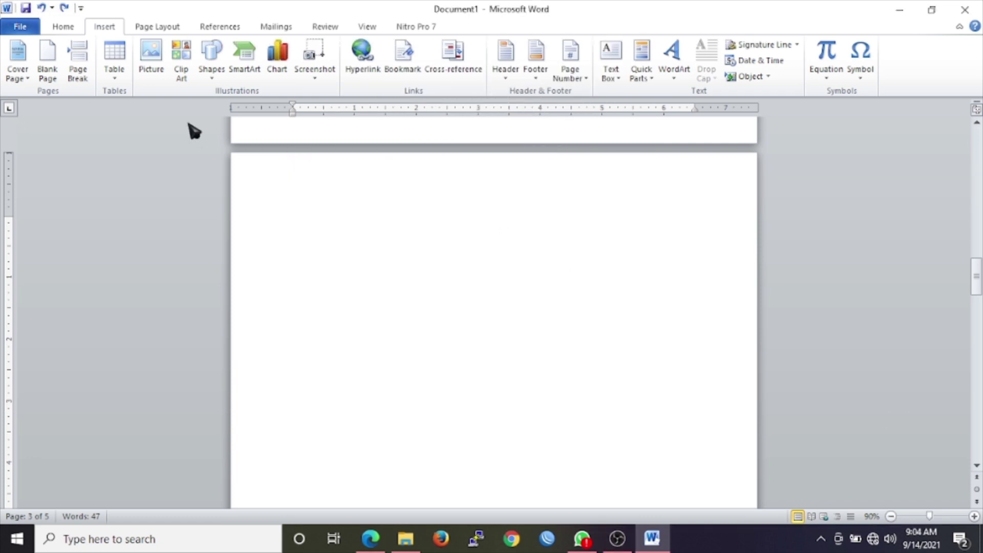
left_click(122, 57)
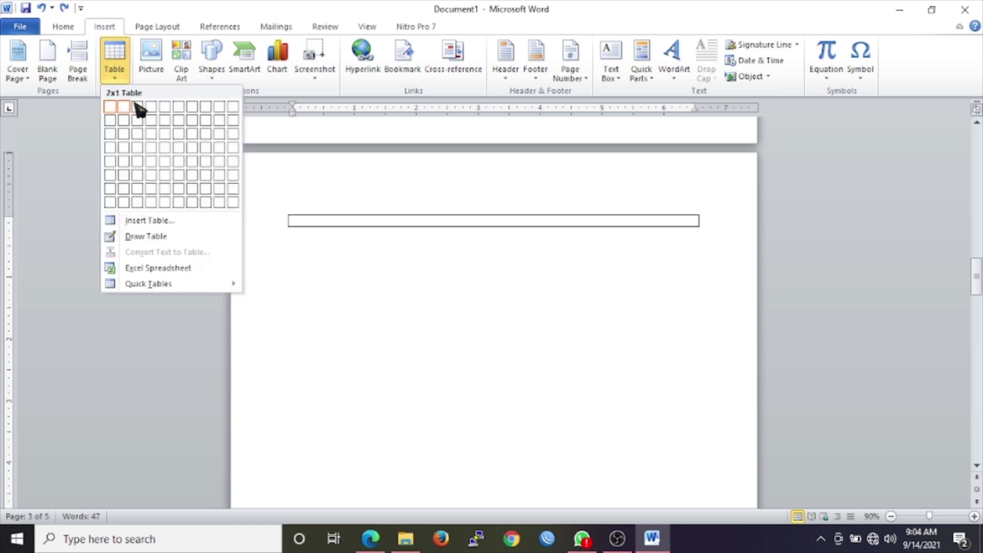
left_click(151, 134)
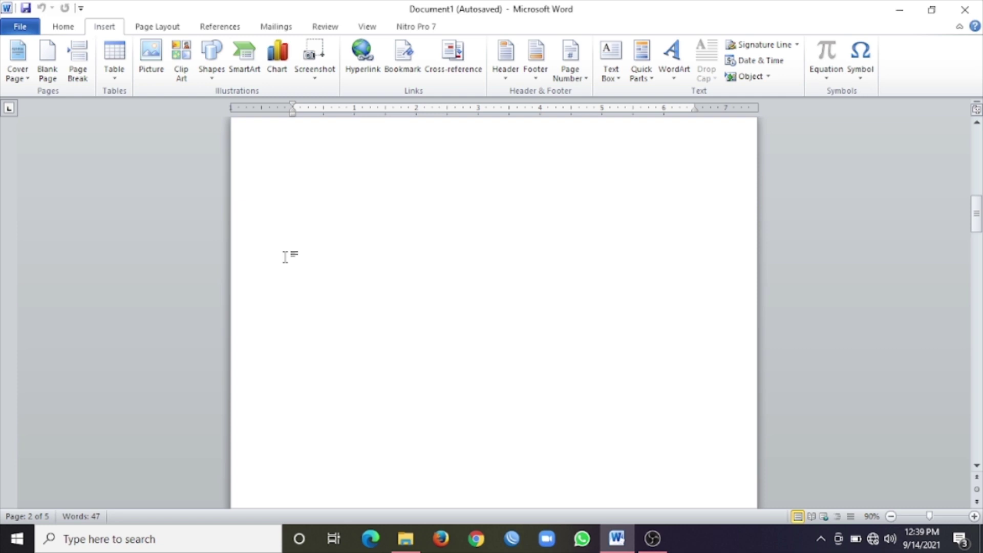
left_click(153, 54)
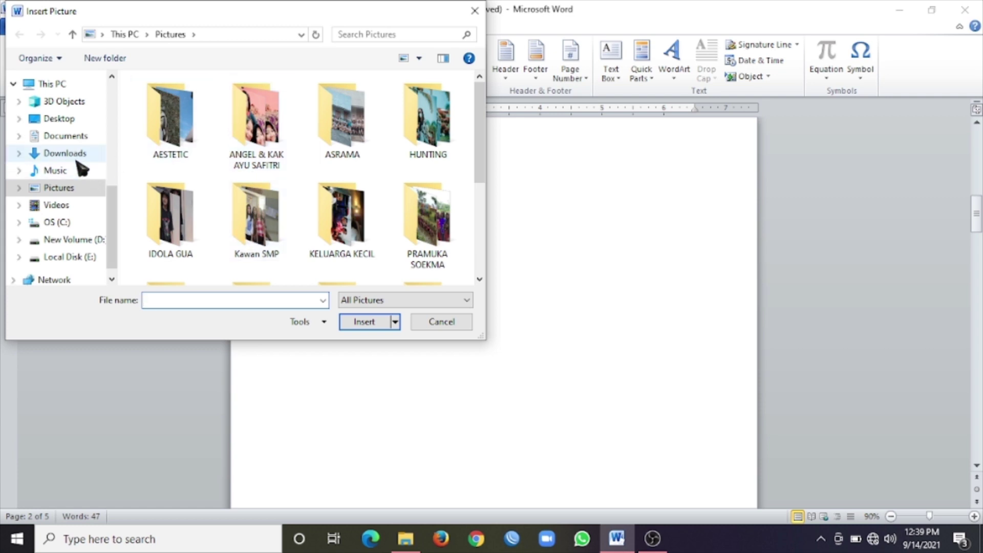
left_click(71, 136)
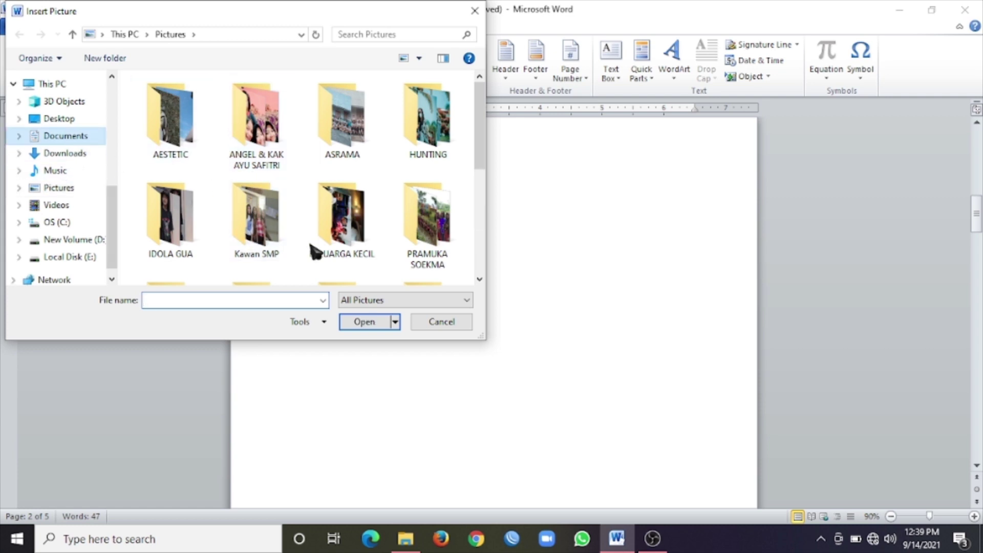
scroll(314, 248, "down", 7)
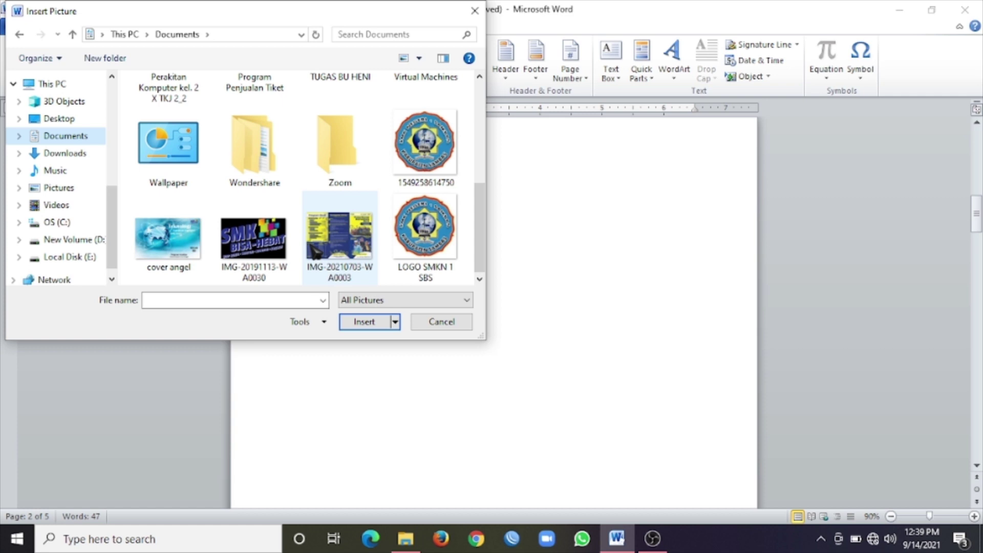
scroll(323, 197, "up", 5)
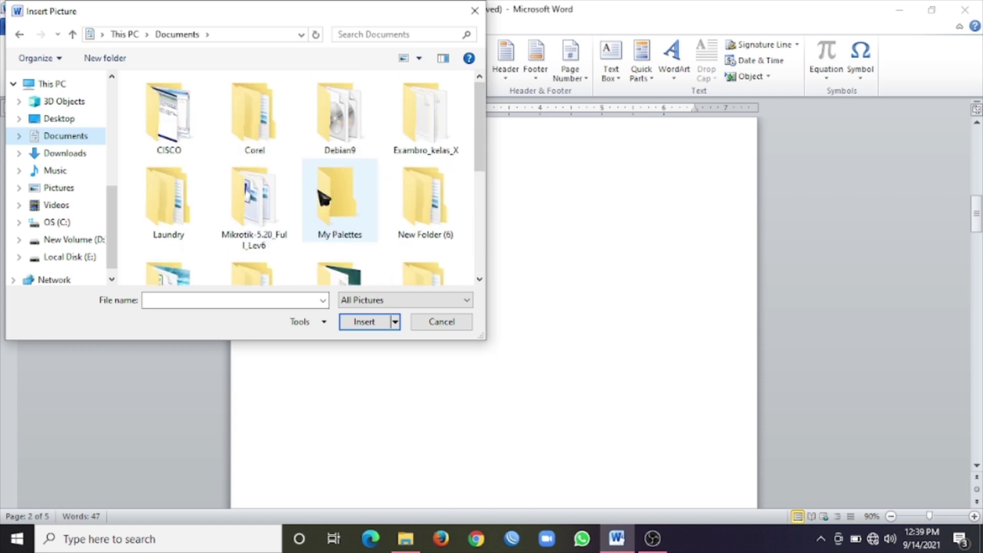
scroll(323, 197, "down", 5)
left_click(412, 159)
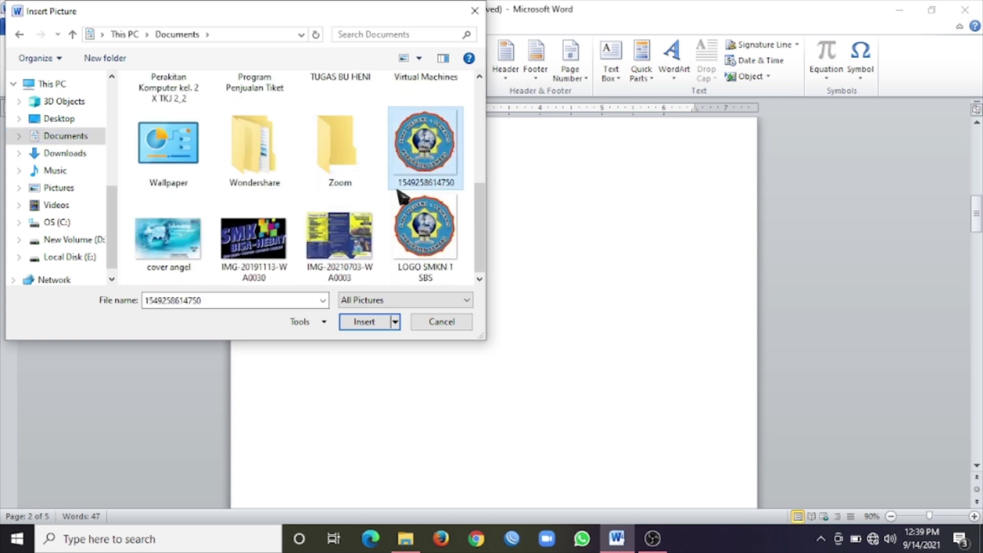
left_click(362, 330)
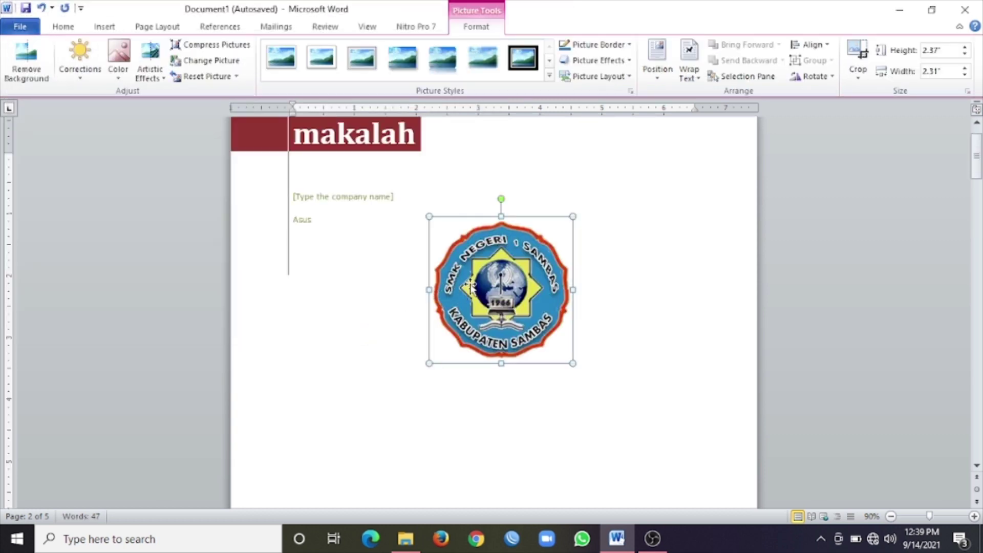
- Enlarge the logo on the cover page to about 3.04" high by 2.98" wide, then deselect it
left_click_drag(508, 290, 460, 366)
left_click_drag(571, 215, 615, 193)
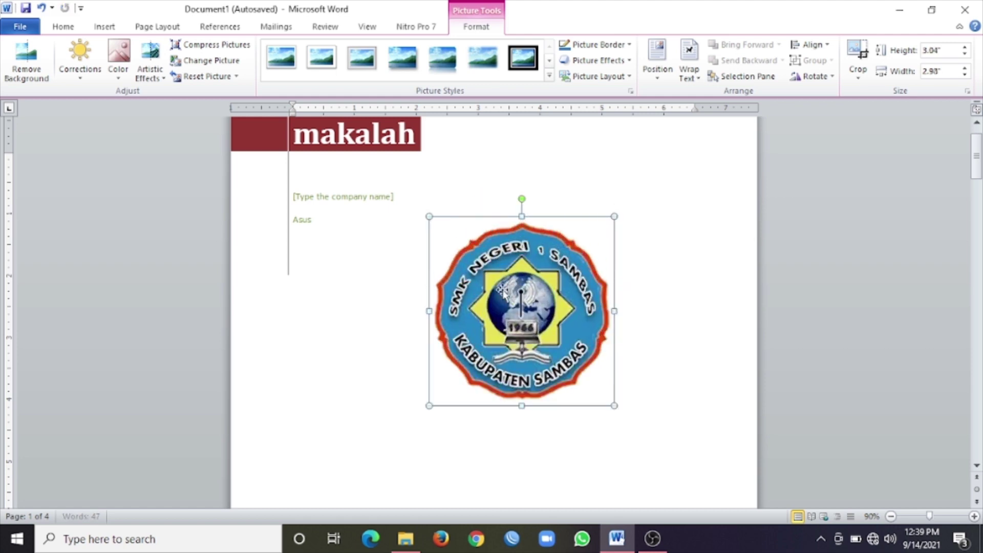
left_click(676, 333)
- Draw a rectangle about 1.51" high by 2.76" wide in the upper left of the empty page 3
scroll(677, 334, "down", 3)
scroll(677, 336, "down", 3)
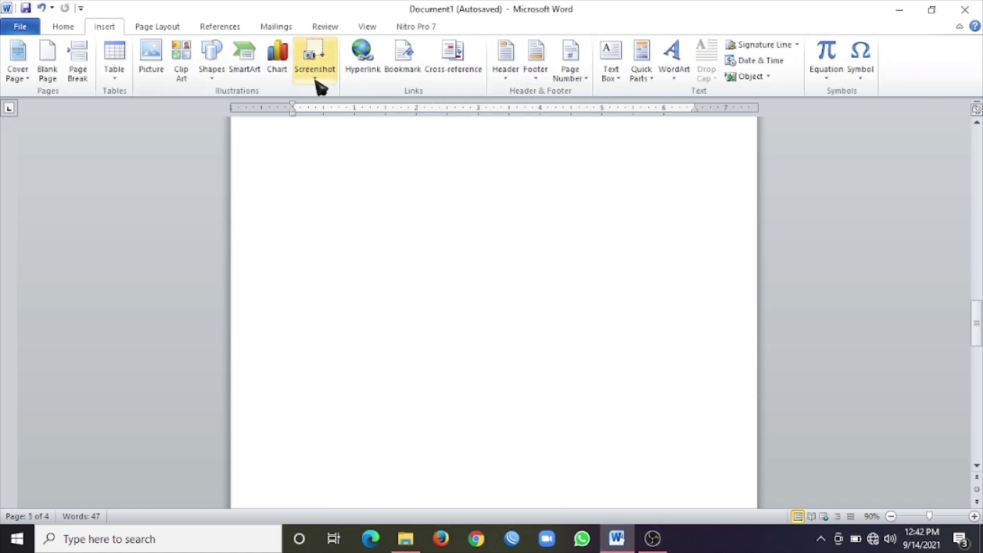
left_click(212, 60)
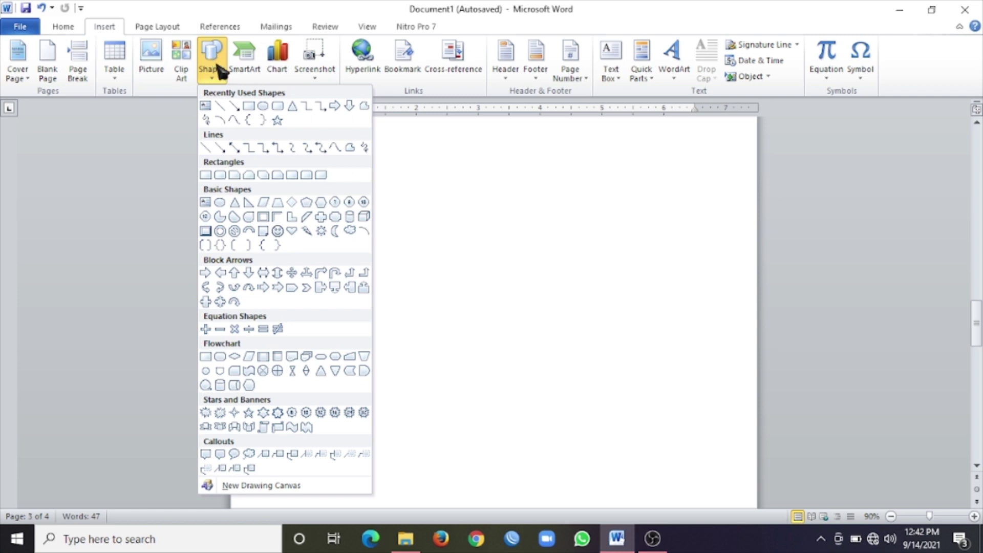
left_click(249, 107)
left_click_drag(276, 226, 448, 320)
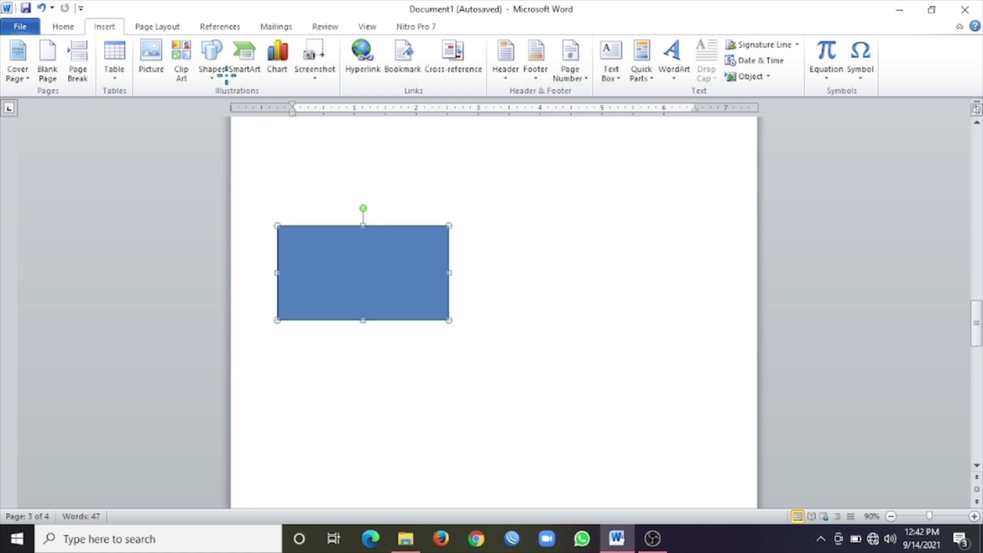
left_click(377, 202)
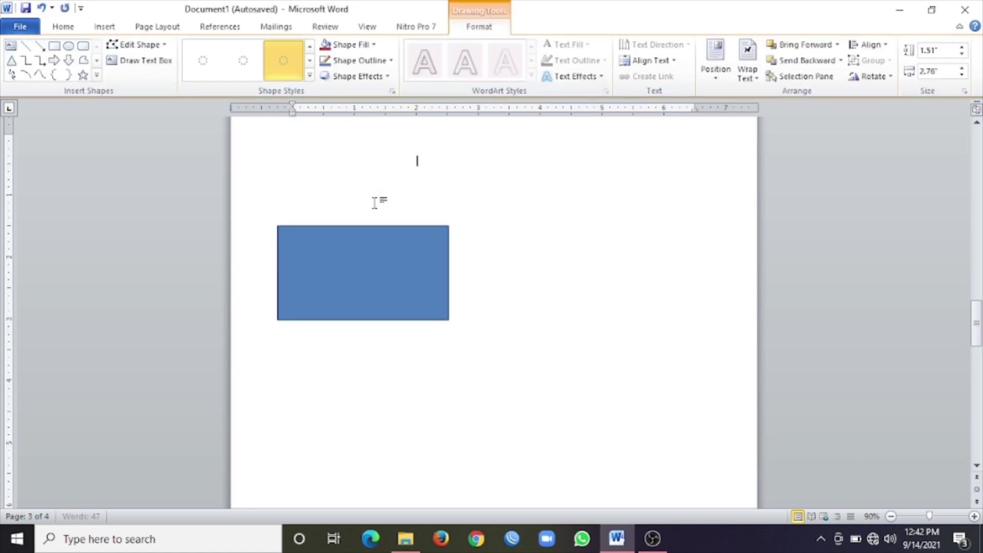
- Draw an oval about 1.94" high by 2.67" wide to the right of the rectangle
left_click(110, 26)
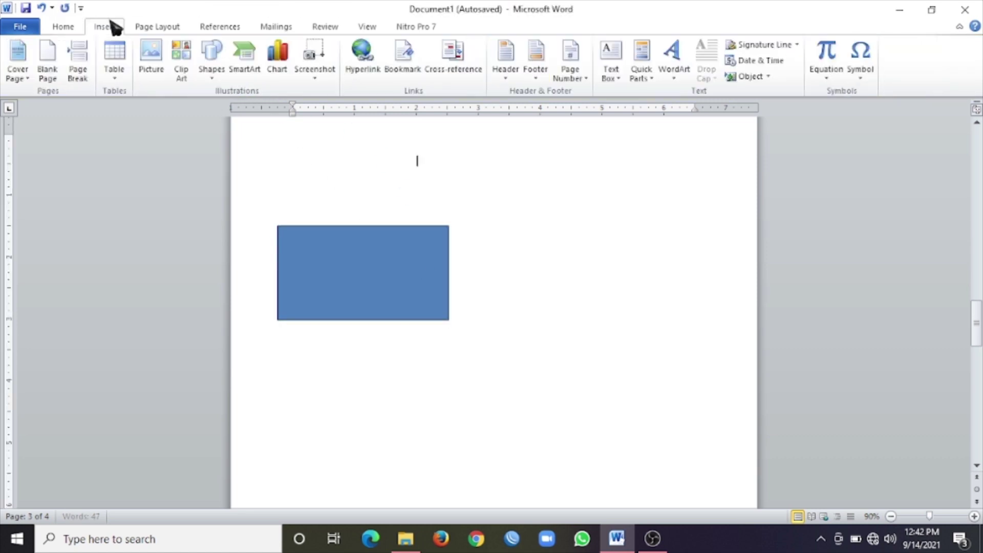
left_click(209, 58)
left_click(258, 108)
mouse_move(517, 227)
left_mouse_down()
mouse_move(662, 312)
mouse_move(684, 346)
left_mouse_up()
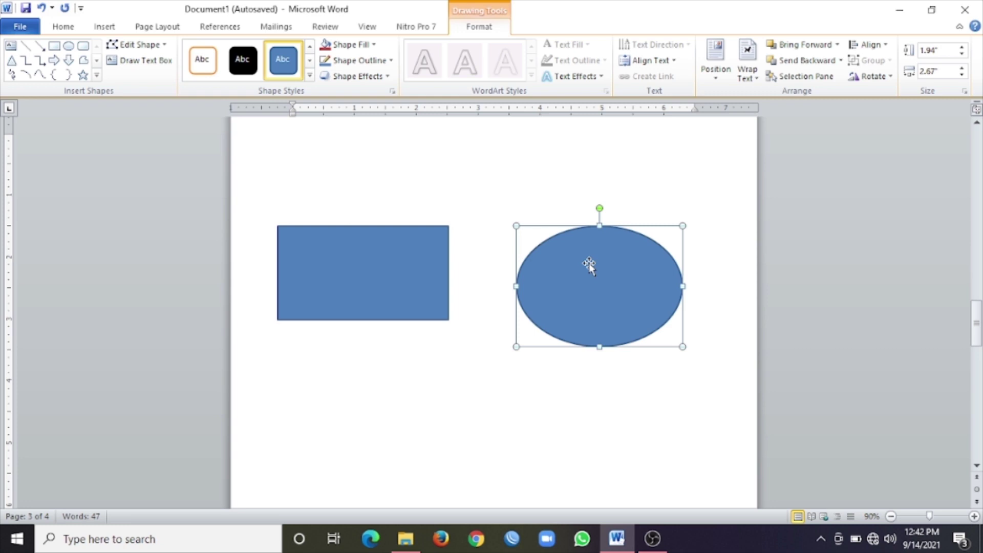
left_click(369, 160)
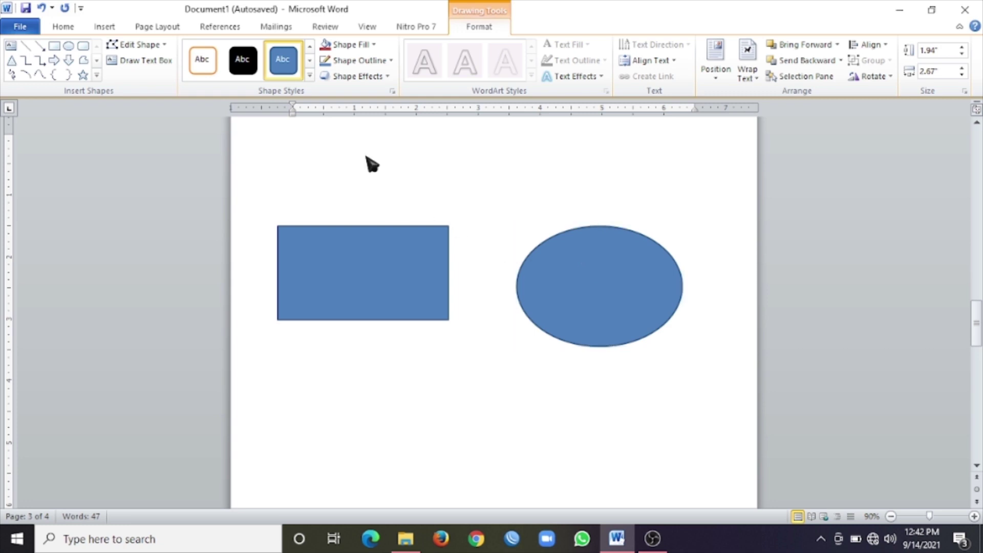
- Draw a nearly horizontal straight line below and between the rectangle and the oval
left_click(105, 26)
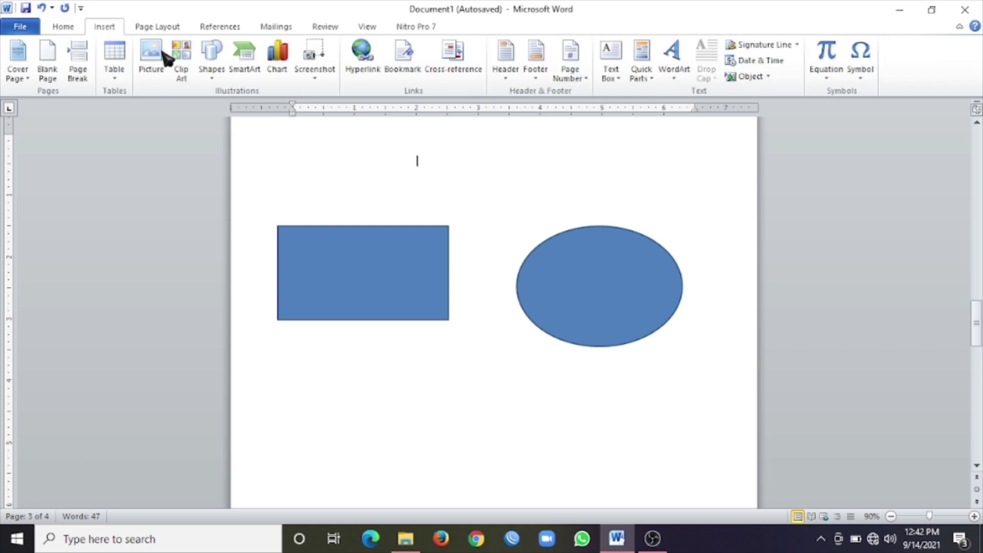
left_click(211, 69)
left_click(219, 106)
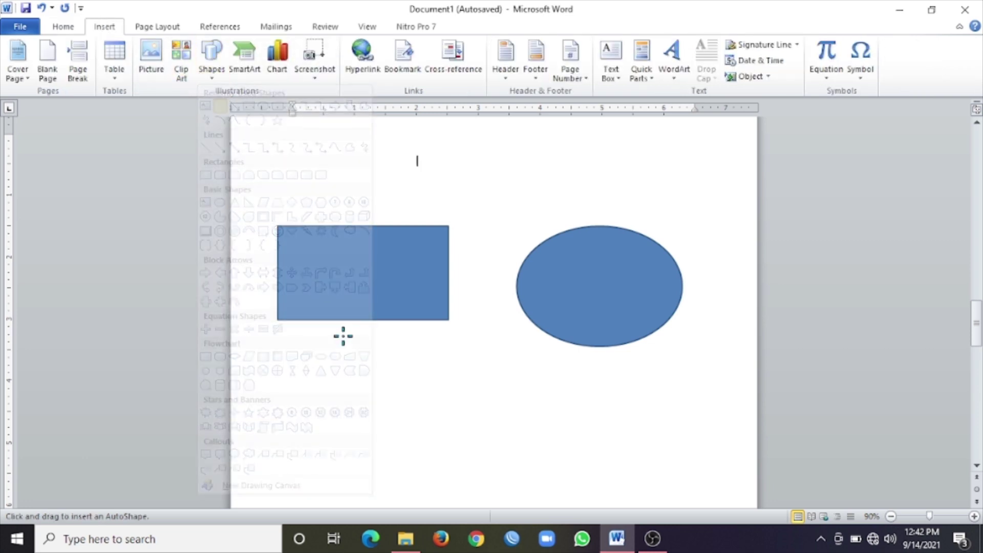
left_click_drag(354, 363, 529, 364)
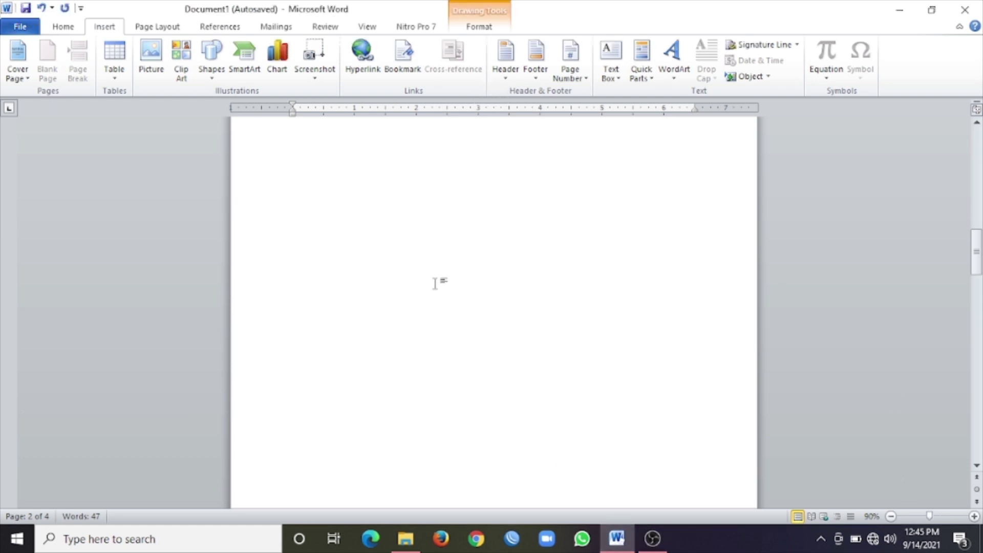
- Insert a Vertical Box List SmartArt graphic into the document
left_click(253, 55)
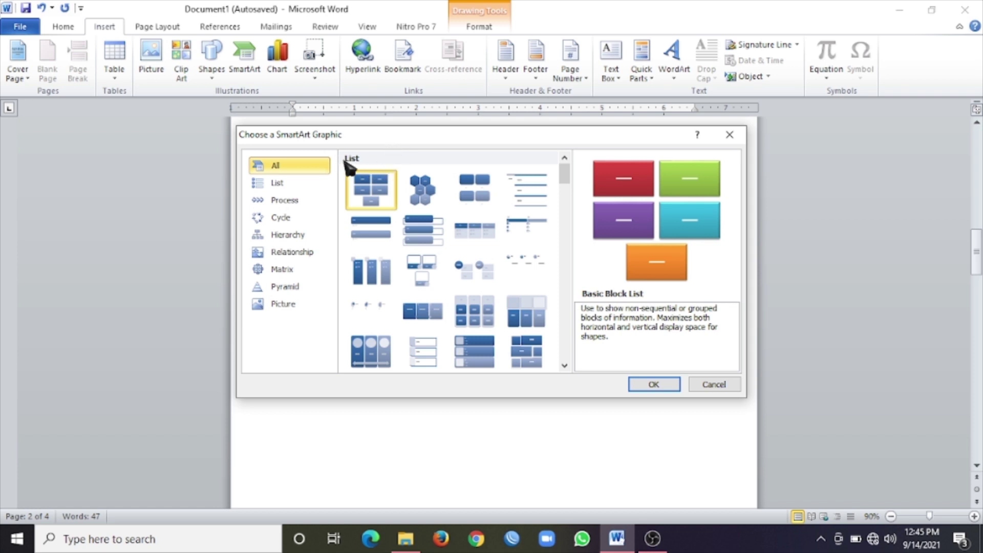
scroll(414, 307, "down", 5)
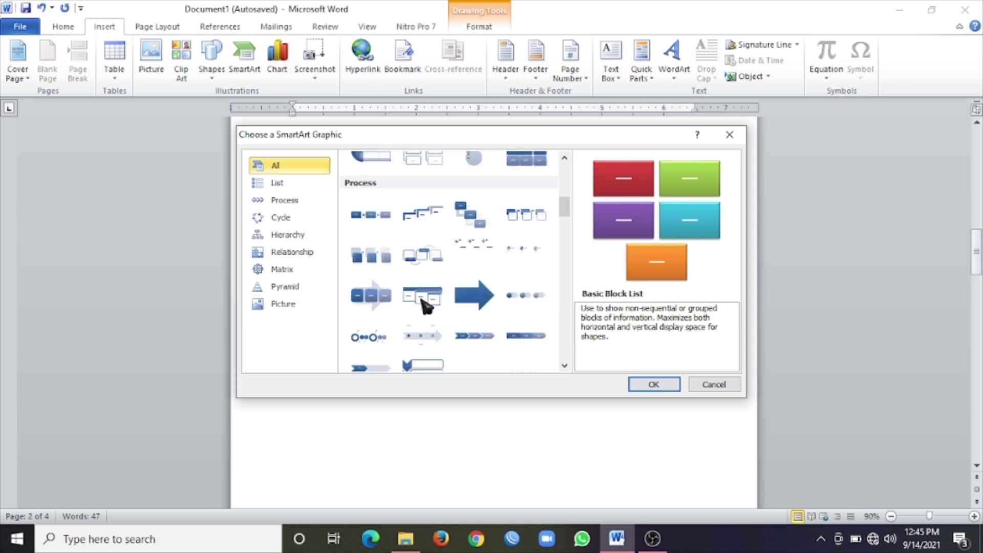
scroll(427, 306, "up", 5)
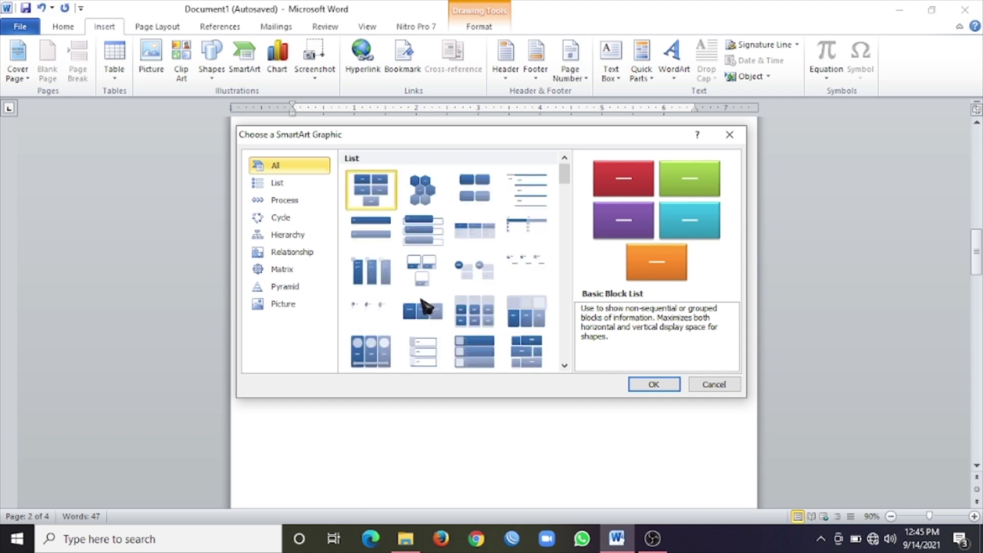
left_click(428, 233)
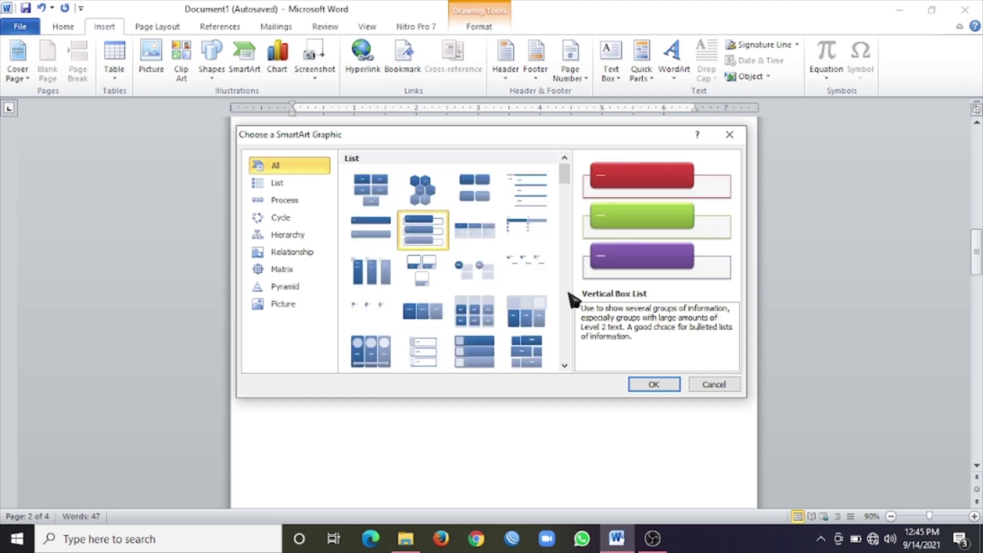
left_click(651, 385)
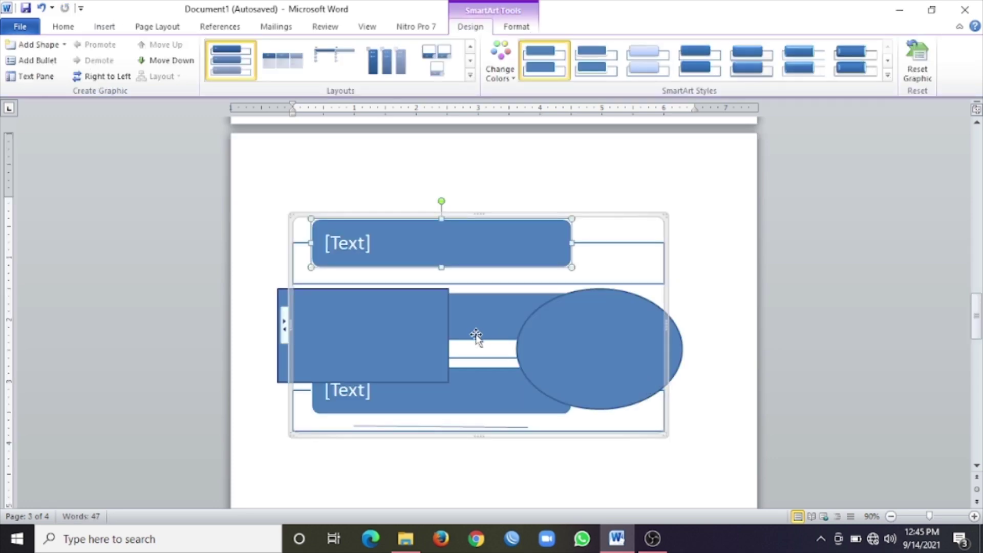
- Label the first SmartArt box "ketua" and the third box "wakil"
left_click(369, 241)
type("ketua")
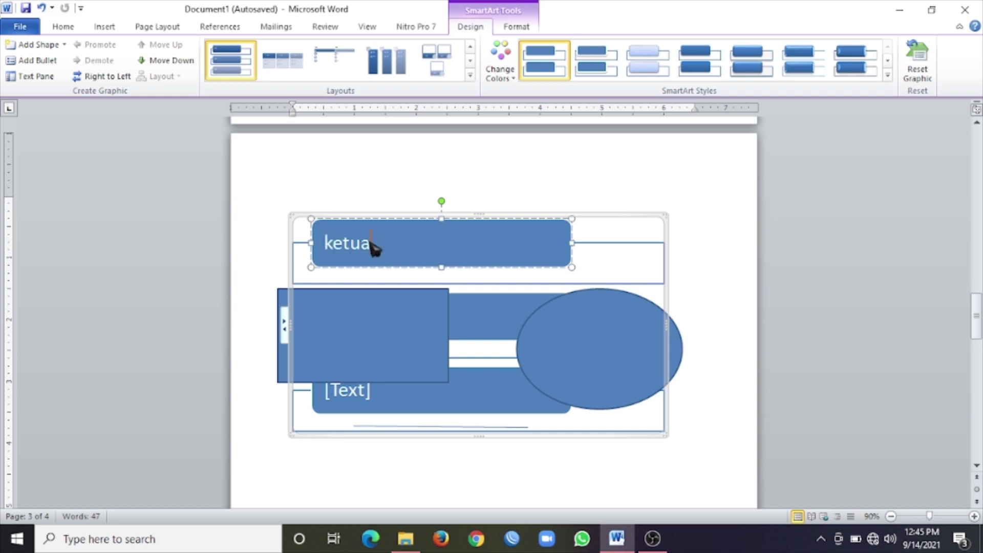
left_click(383, 392)
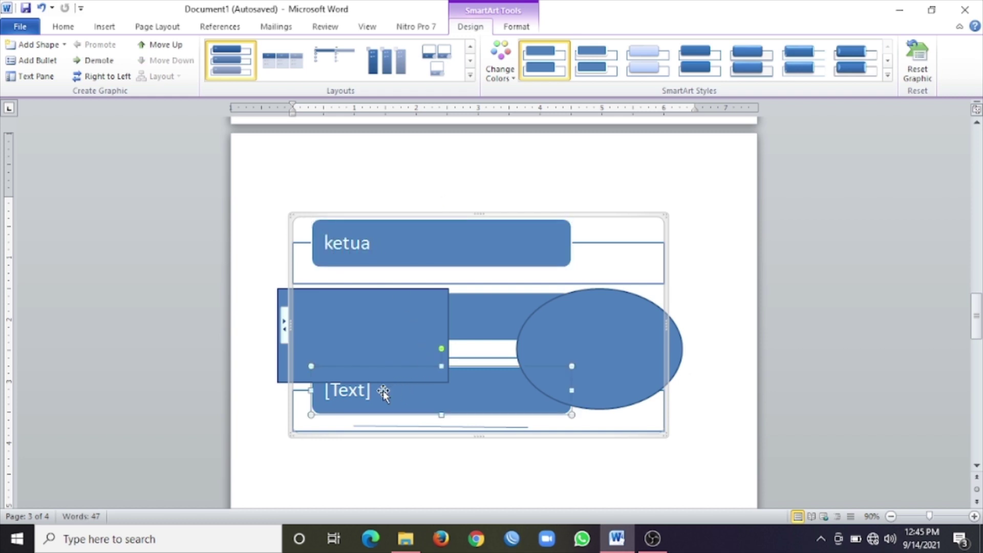
type("wakil")
- Add the text "sekeretaris" inside the oval shape
left_click(588, 364)
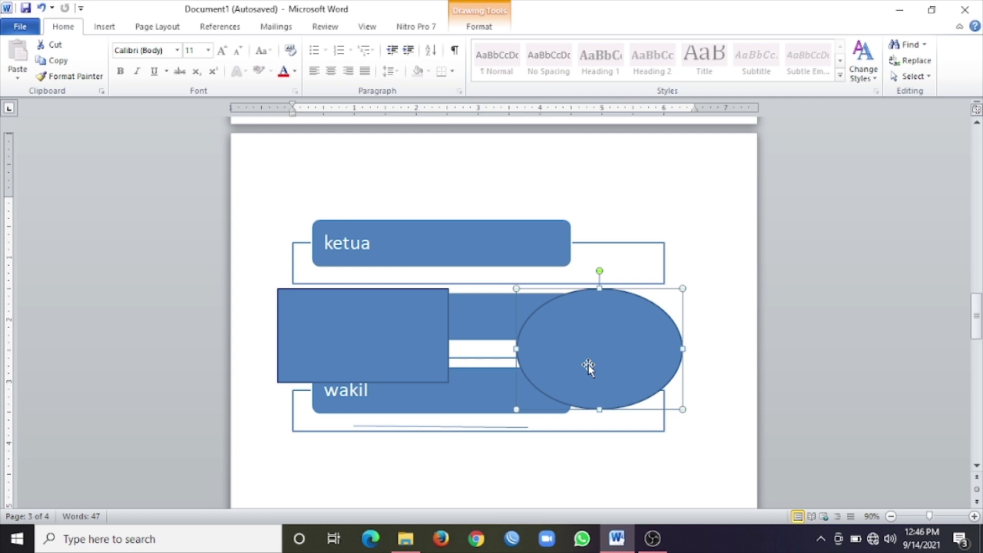
left_click(588, 364)
type("sek")
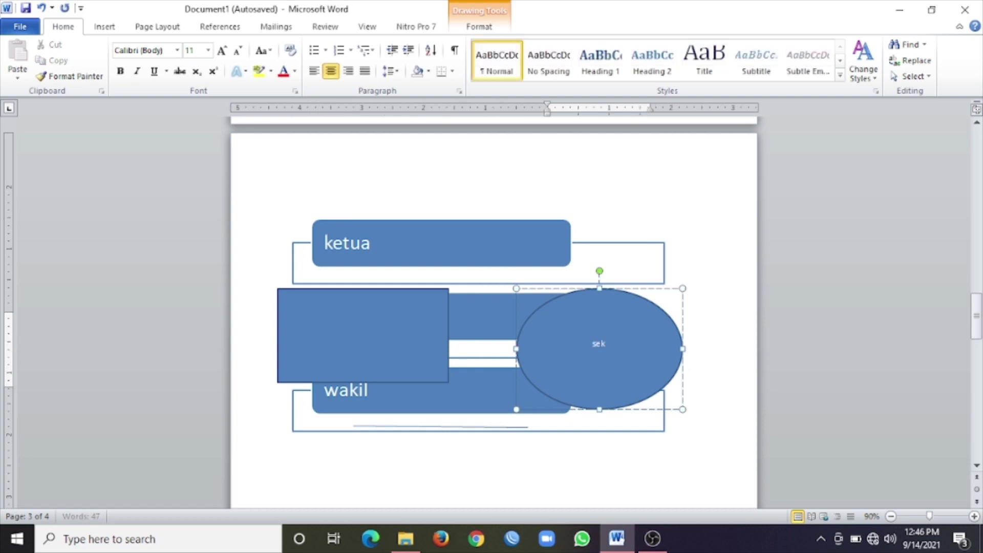
type("eretaris")
left_click(704, 198)
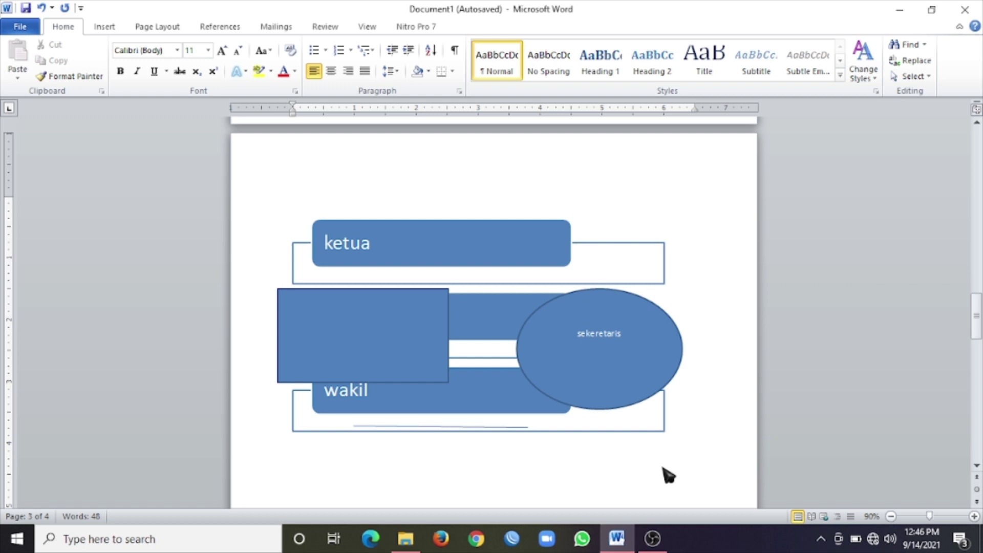
- Insert a clustered column chart above the SmartArt on page 3
left_click(106, 29)
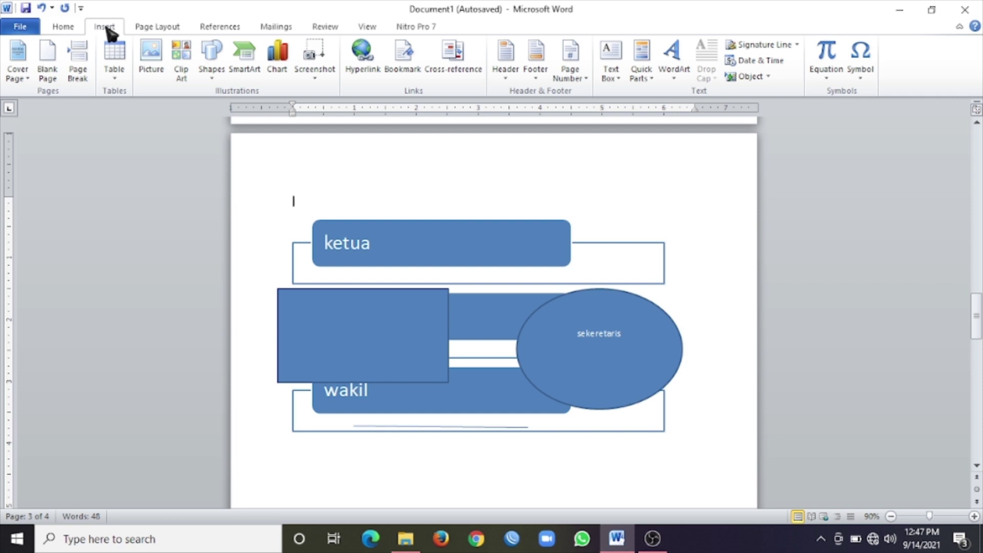
scroll(297, 283, "down", 2)
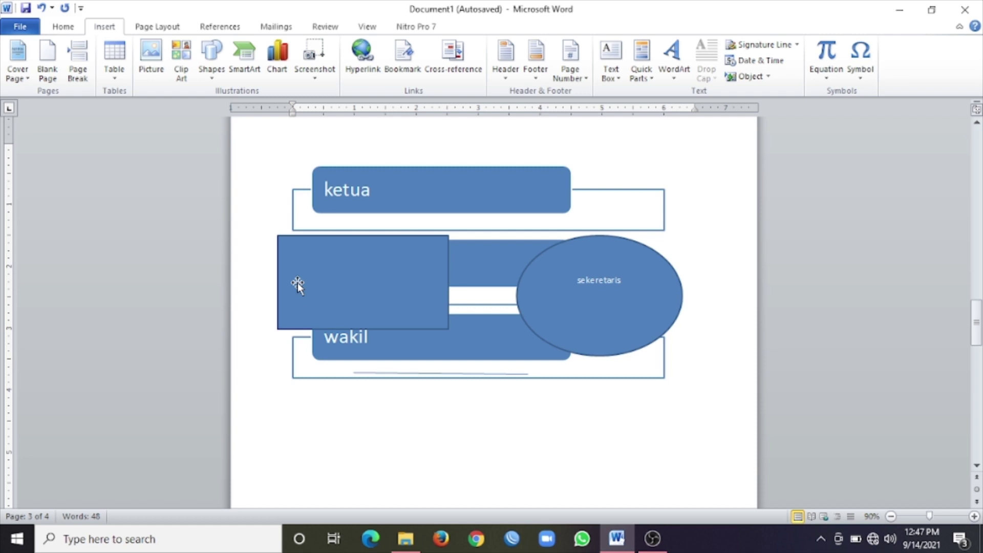
scroll(297, 283, "up", 6)
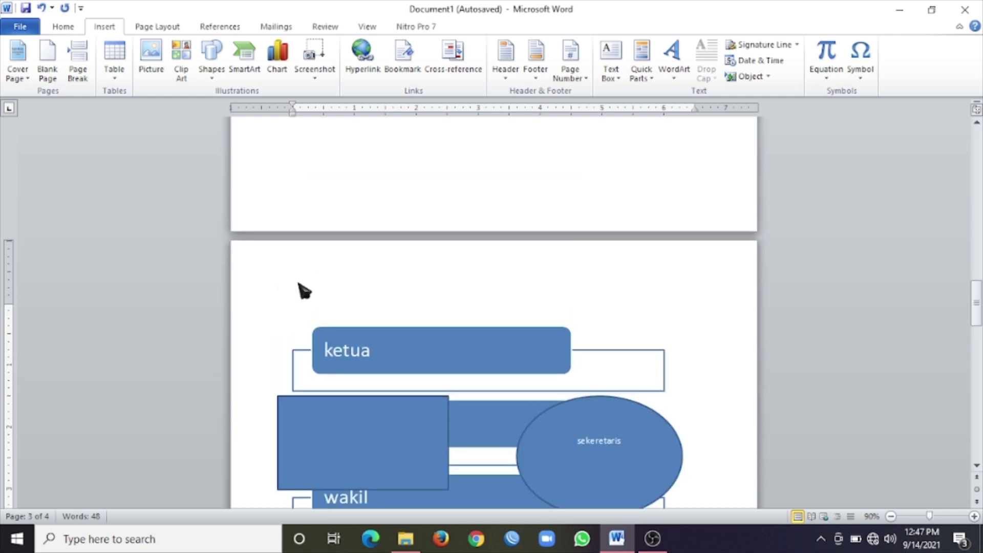
left_click(284, 51)
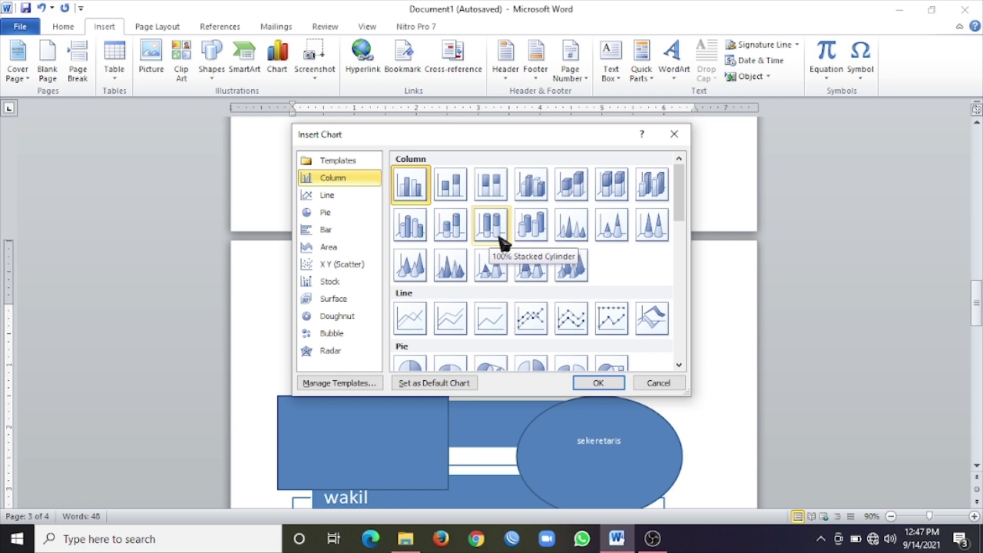
left_click(597, 382)
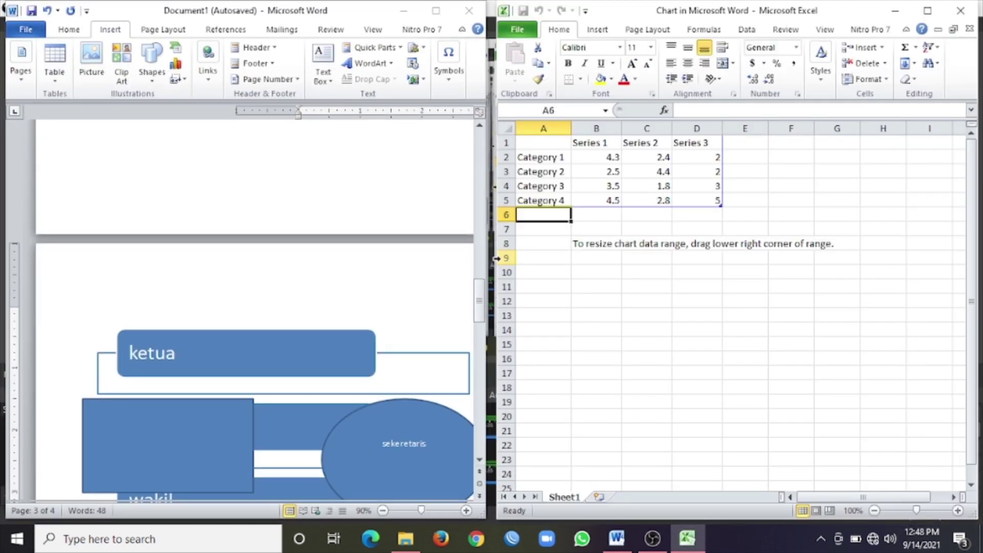
scroll(290, 377, "down", 5)
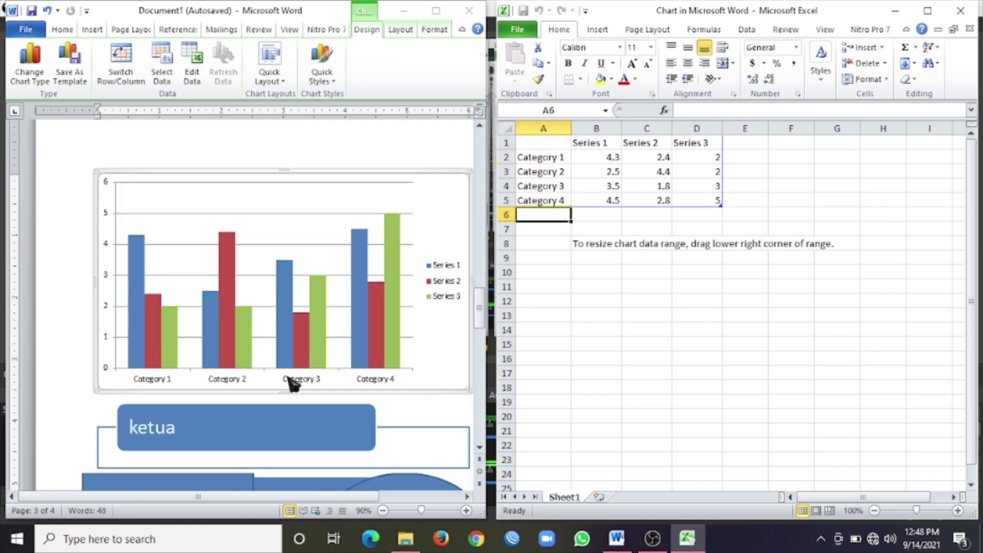
- Rename the chart's first three categories in its data sheet as senin, selasa and rabu, and return to the document at full size
left_click(564, 166)
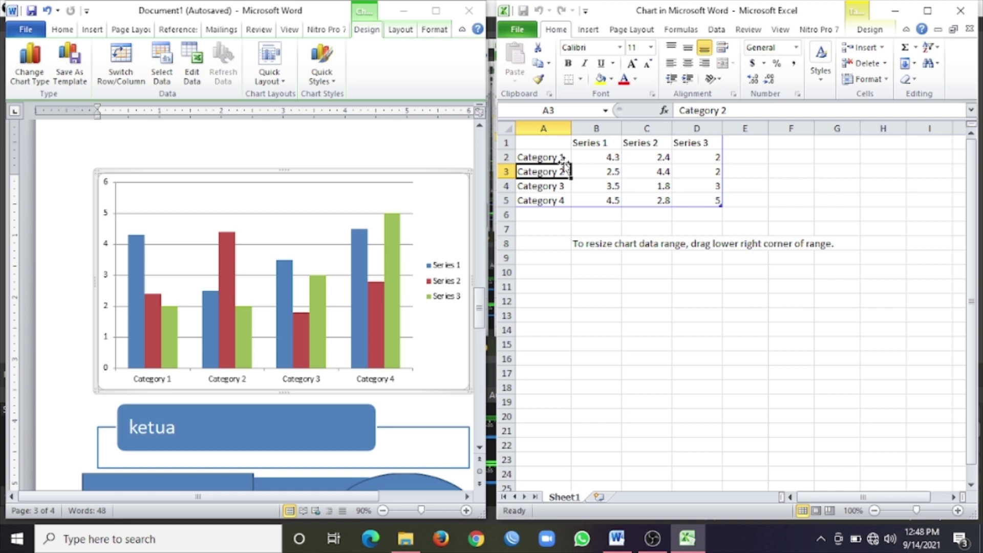
left_click(562, 158)
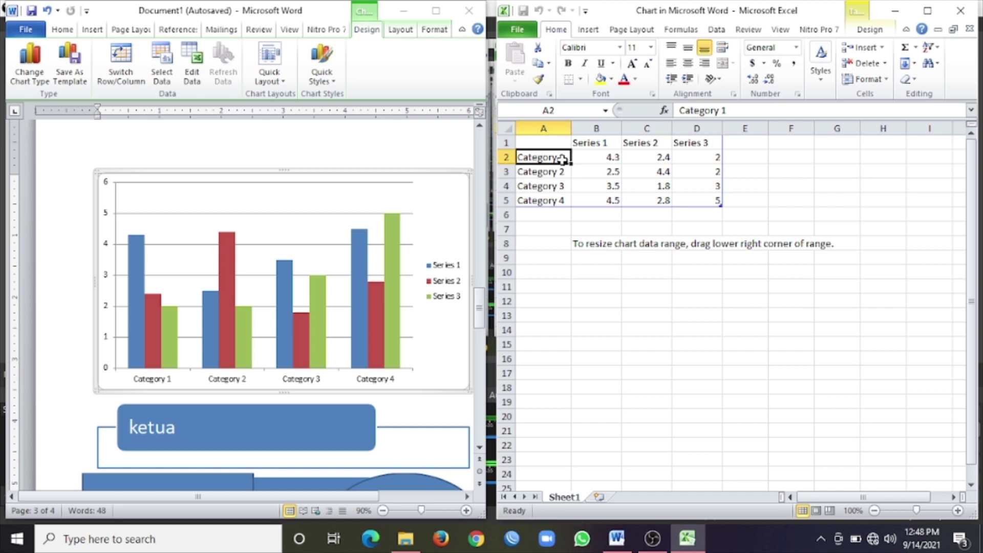
type("senin")
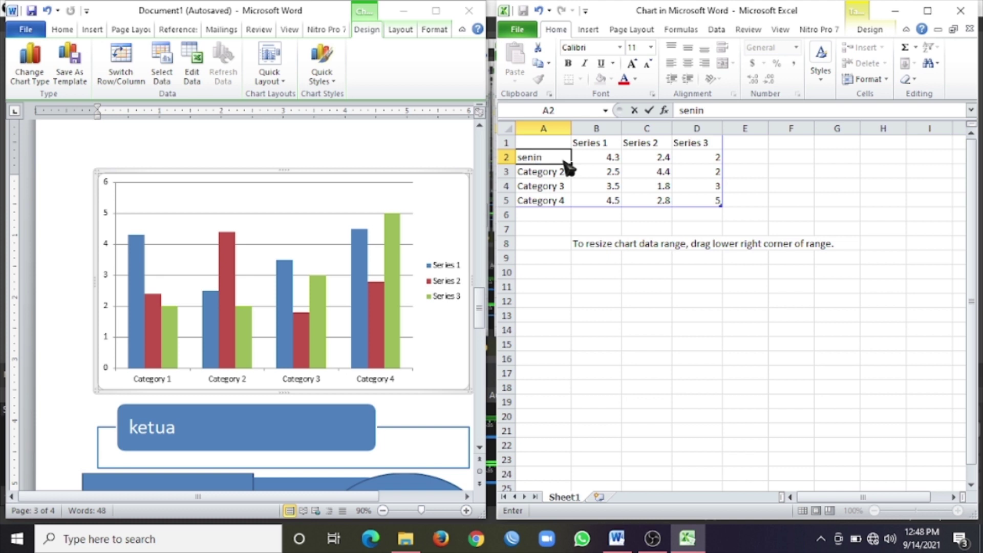
left_click(561, 170)
type("selasa")
left_click(559, 187)
type("rabu")
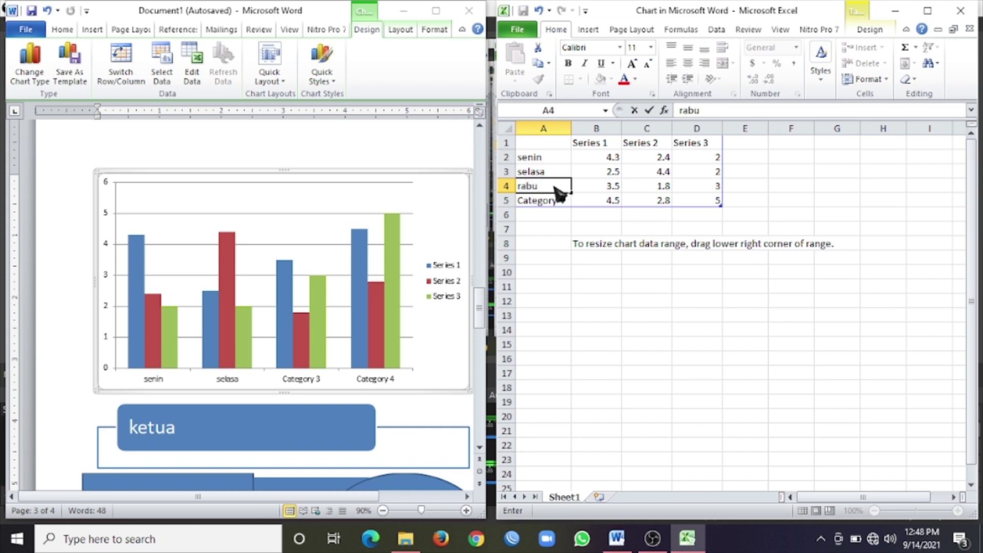
key("Return")
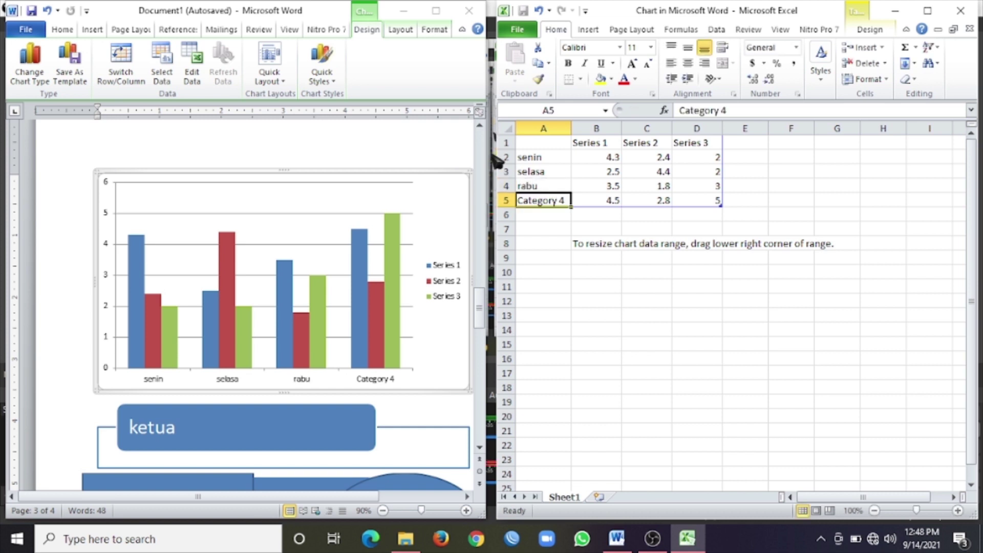
left_click(435, 10)
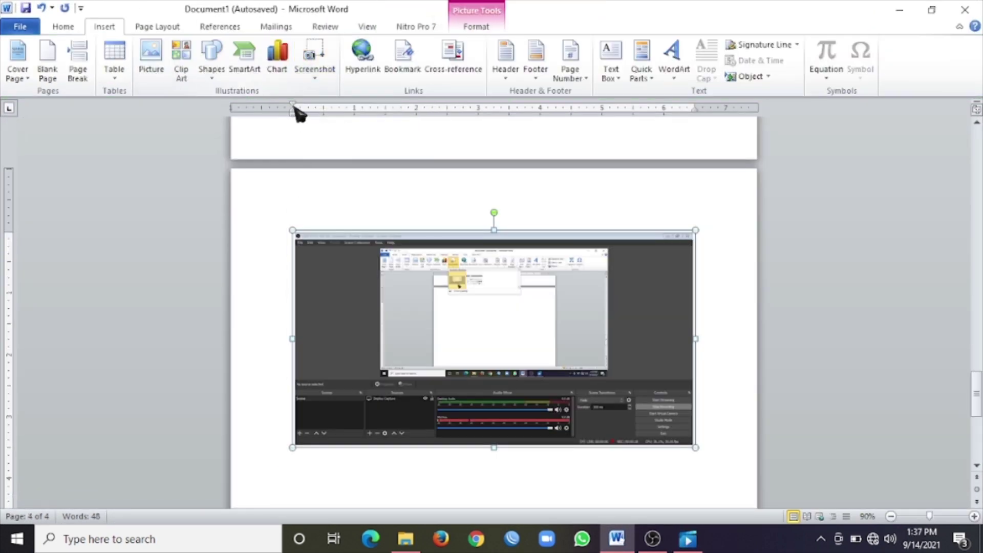
left_click(314, 75)
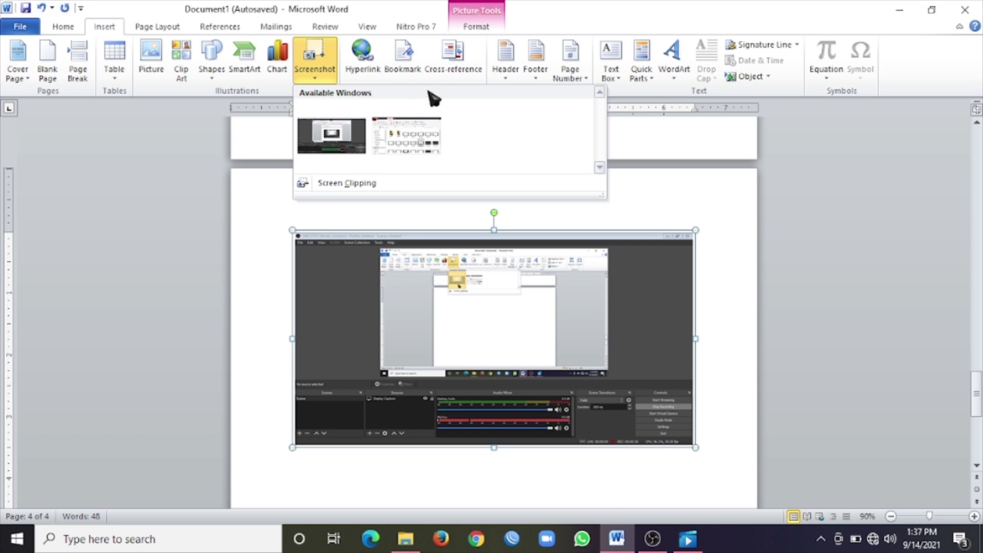
left_click(359, 60)
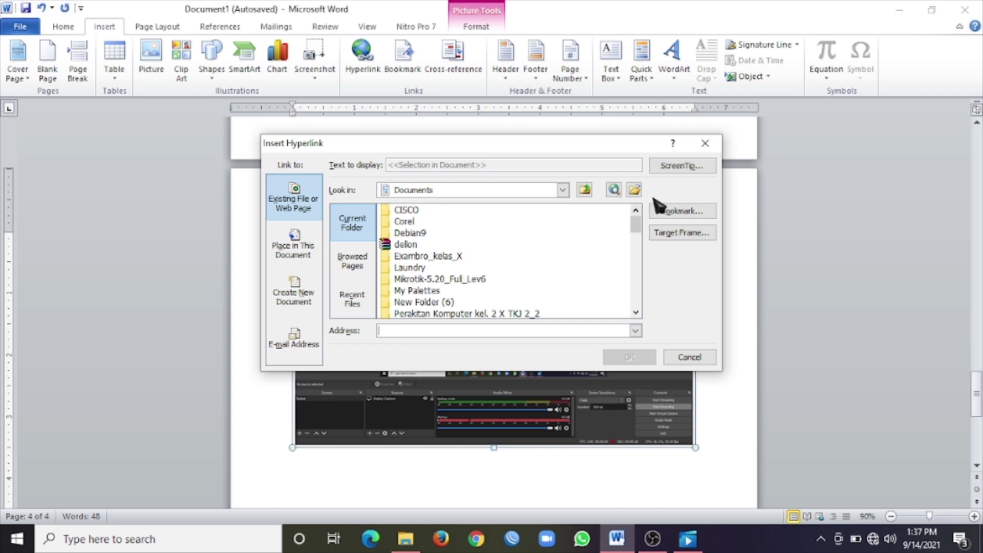
left_click(706, 145)
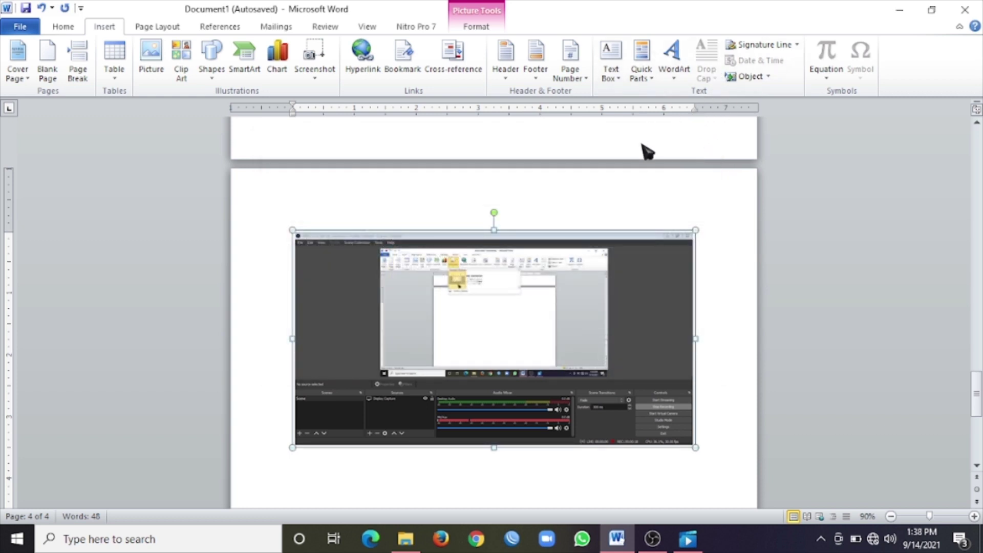
left_click(411, 74)
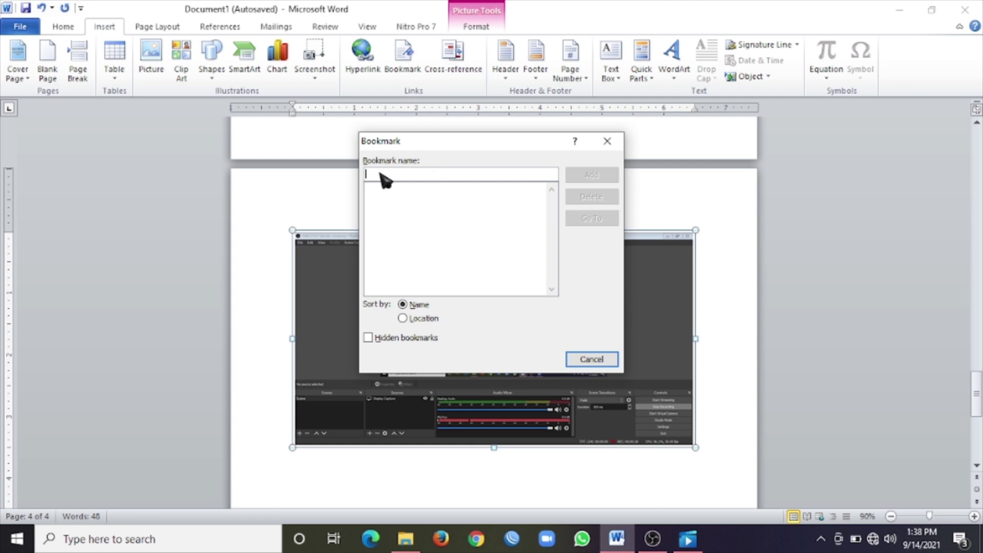
left_click(606, 146)
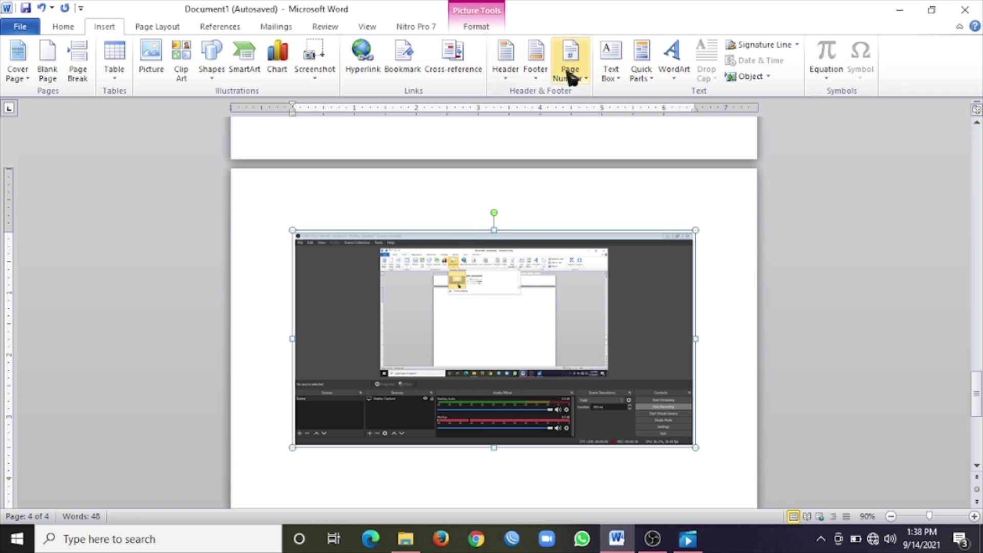
- Insert the Alphabet header and shorten its title text to "pul"
left_click(506, 71)
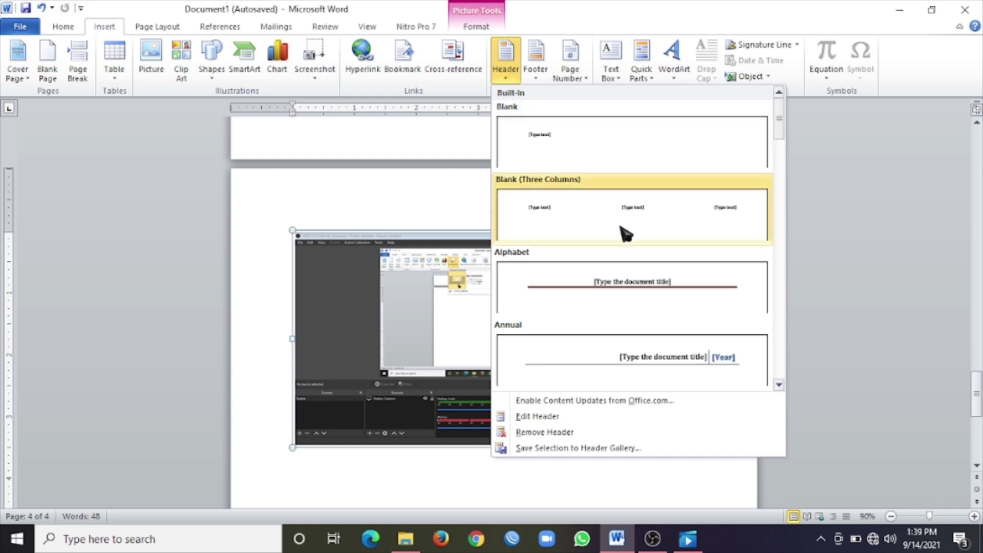
left_click(621, 277)
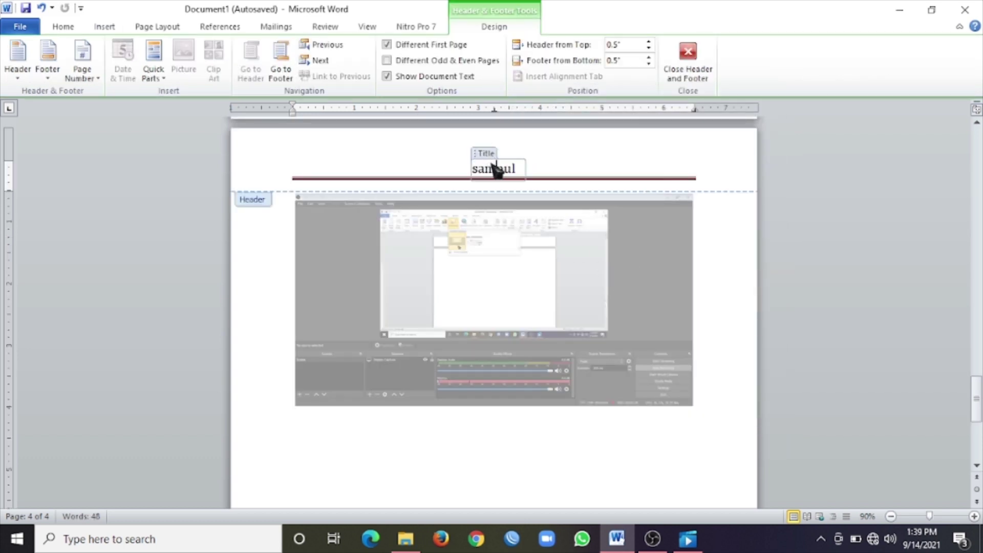
key("Delete")
key("Delete")
key("Delete")
key("BackSpace")
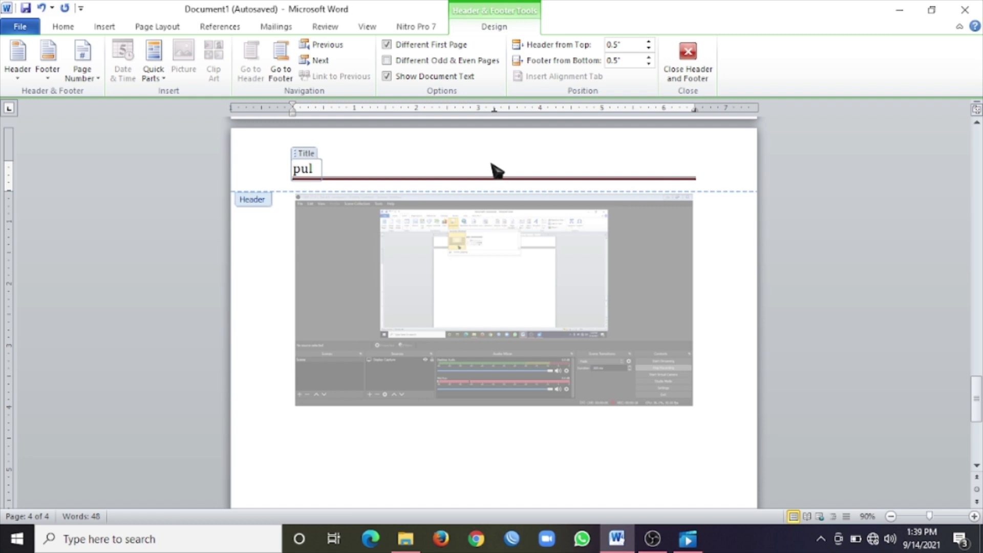
scroll(496, 170, "down", 1)
scroll(496, 169, "up", 2)
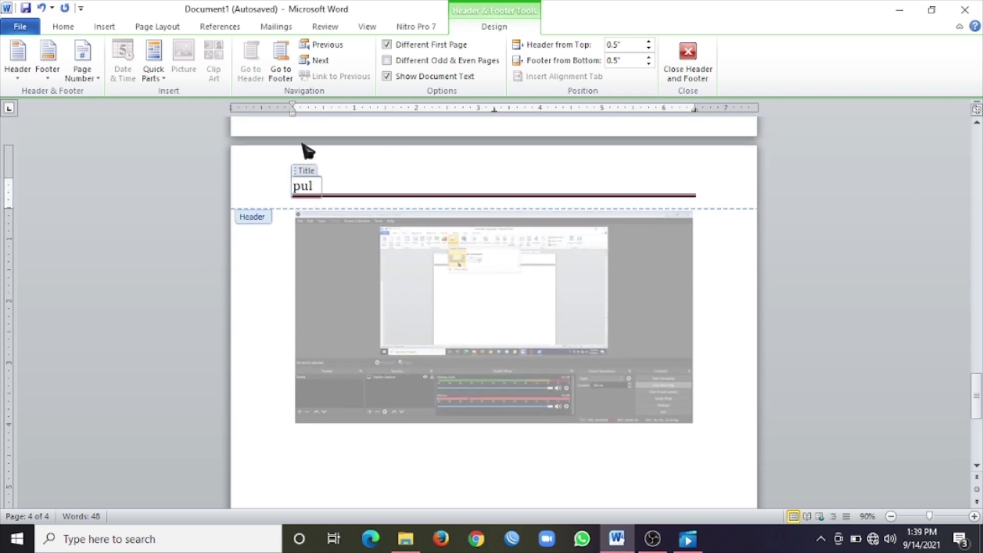
scroll(306, 150, "up", 4)
scroll(306, 150, "down", 3)
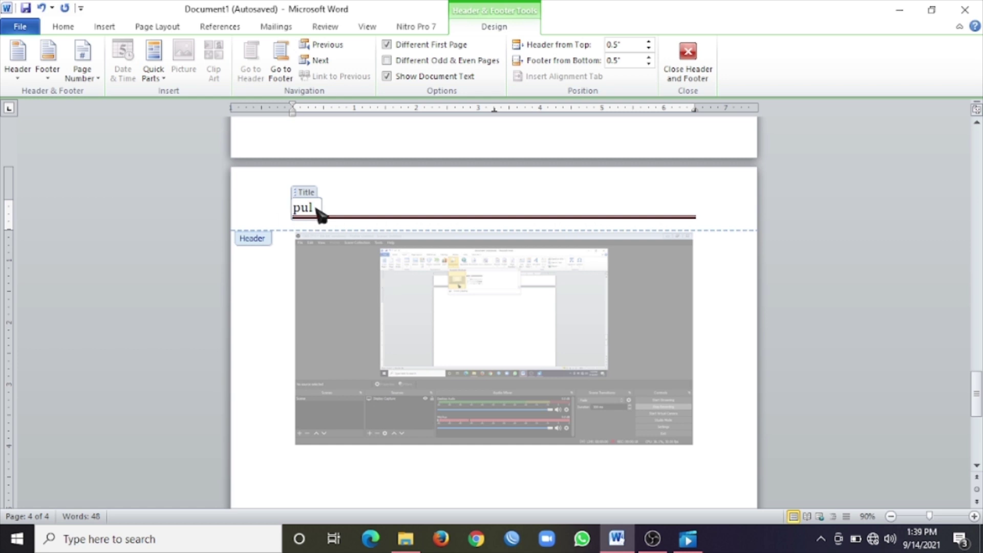
- Replace the header's title text with "judul"
left_click(319, 209)
key("BackSpace")
key("BackSpace")
key("BackSpace")
type("judul")
- Delete the title text and its Title field from the header, leaving only the double line
key("BackSpace")
key("BackSpace")
key("BackSpace")
key("BackSpace")
key("BackSpace")
key("BackSpace")
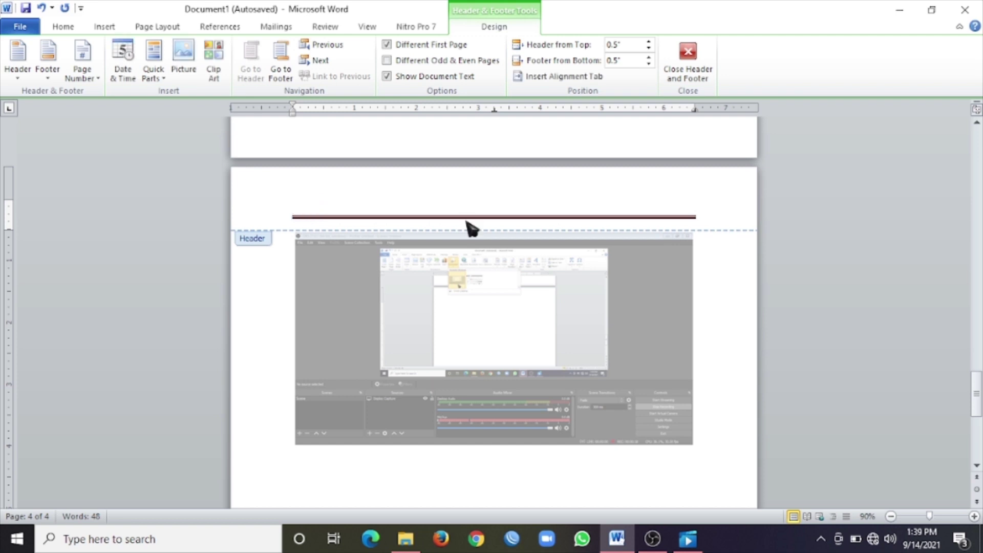
- Insert the Alphabet footer and delete its text placeholder, keeping the page number
scroll(471, 227, "down", 2)
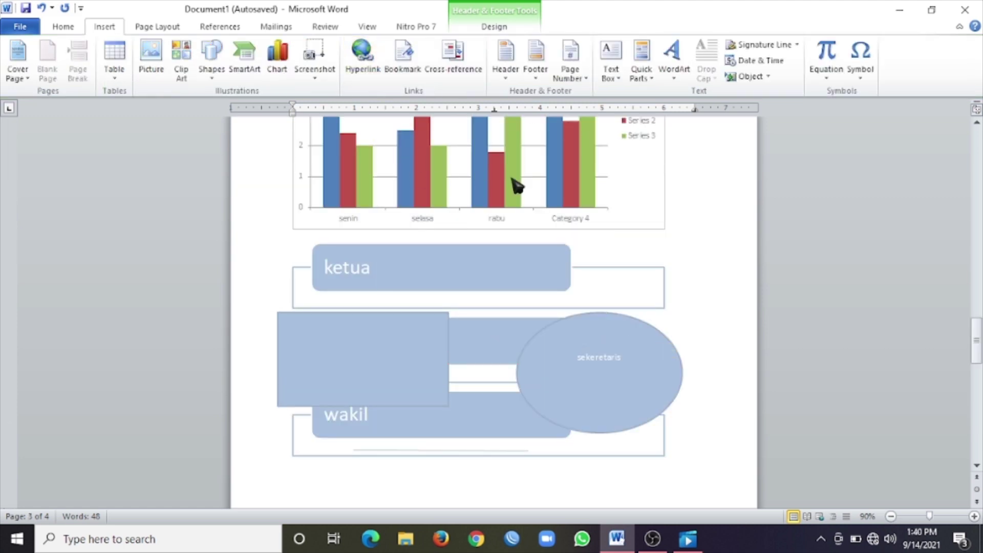
left_click(538, 73)
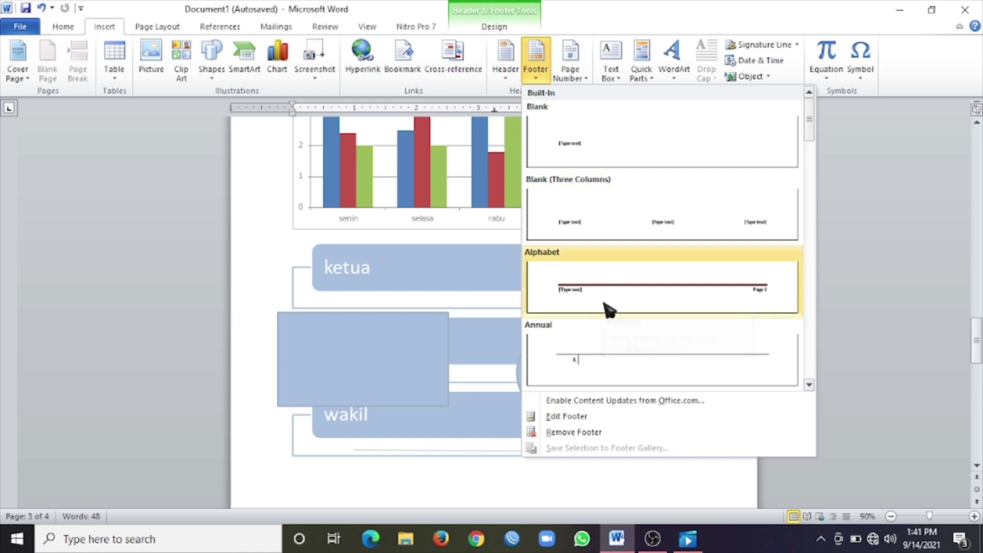
left_click(604, 282)
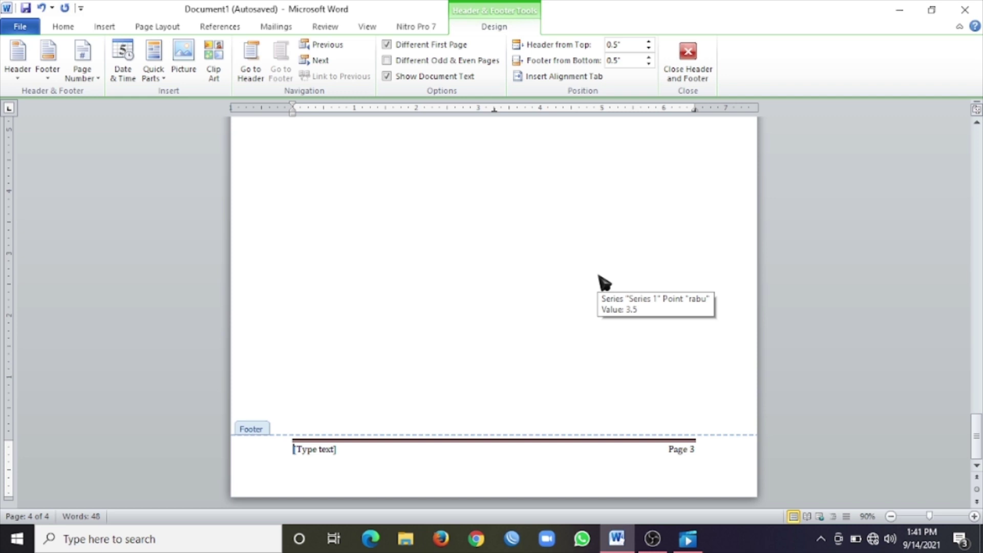
left_click(325, 450)
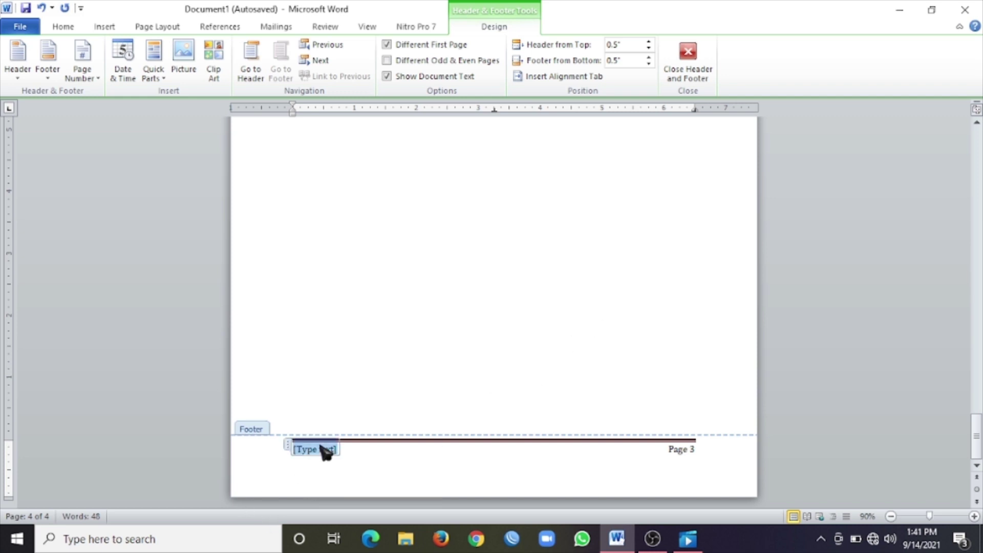
key("Delete")
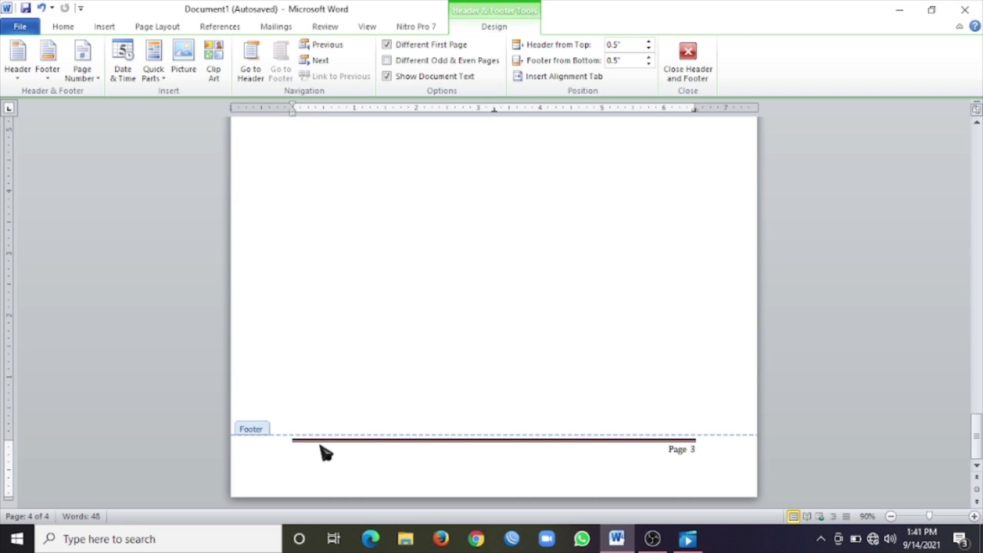
type("ye")
key("BackSpace")
key("BackSpace")
type("lm")
key("BackSpace")
key("BackSpace")
key("BackSpace")
scroll(325, 453, "up", 1)
scroll(325, 453, "down", 1)
scroll(325, 453, "up", 2)
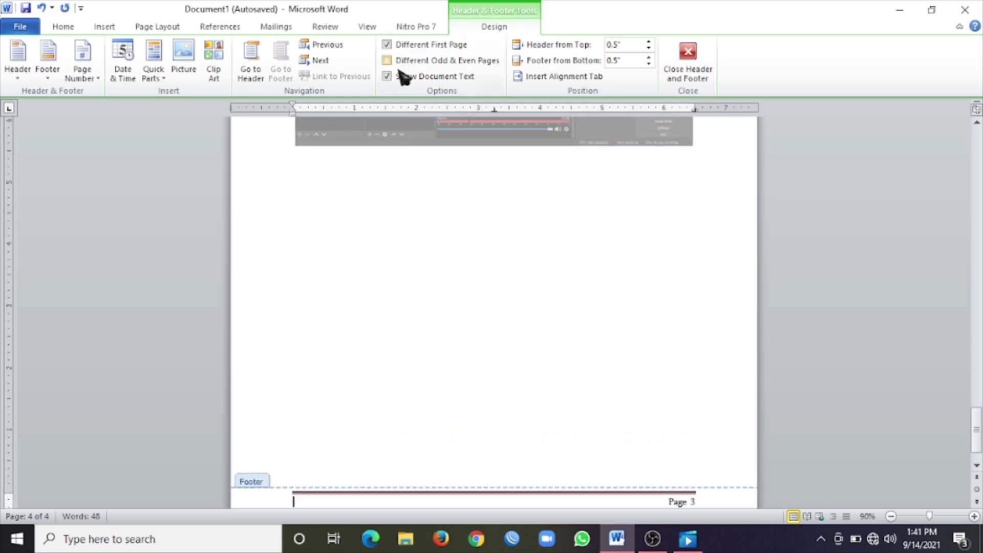
left_click(105, 27)
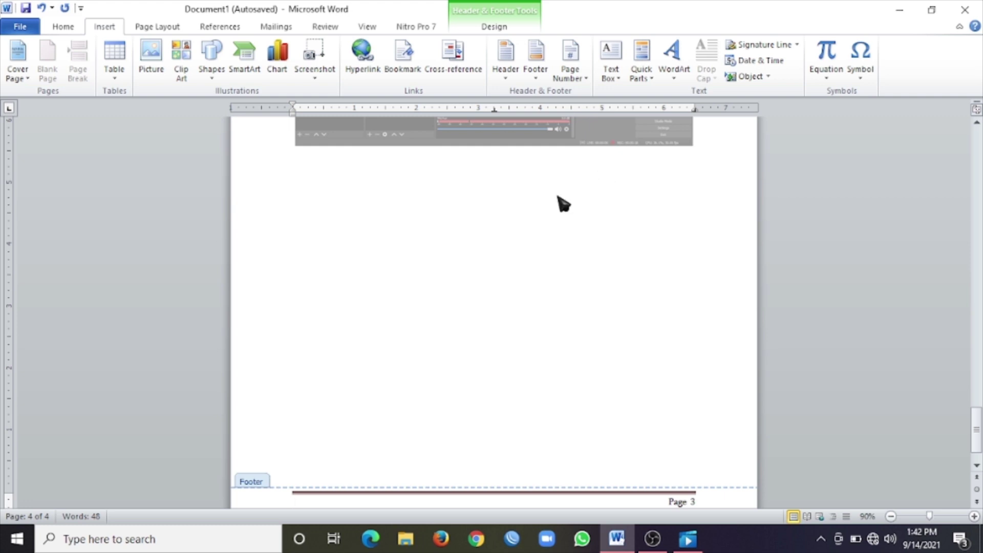
- Examine the page number styles offered for the bottom of the page without applying one
left_click(568, 64)
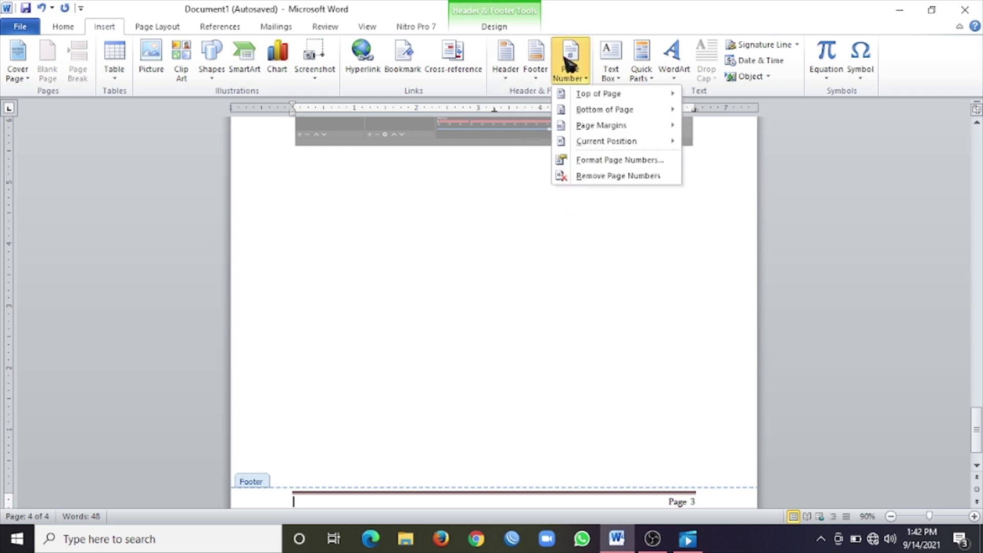
mouse_move(603, 110)
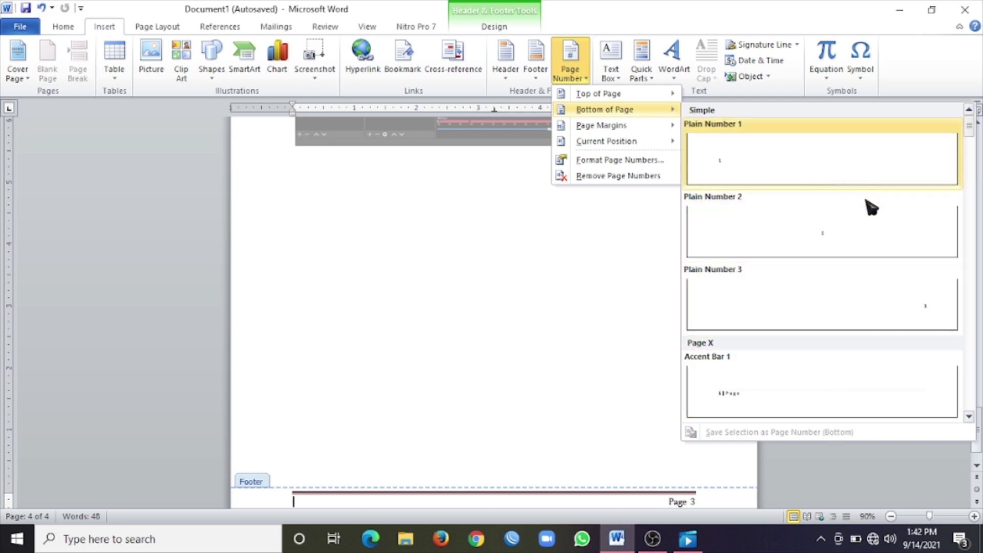
left_click(395, 261)
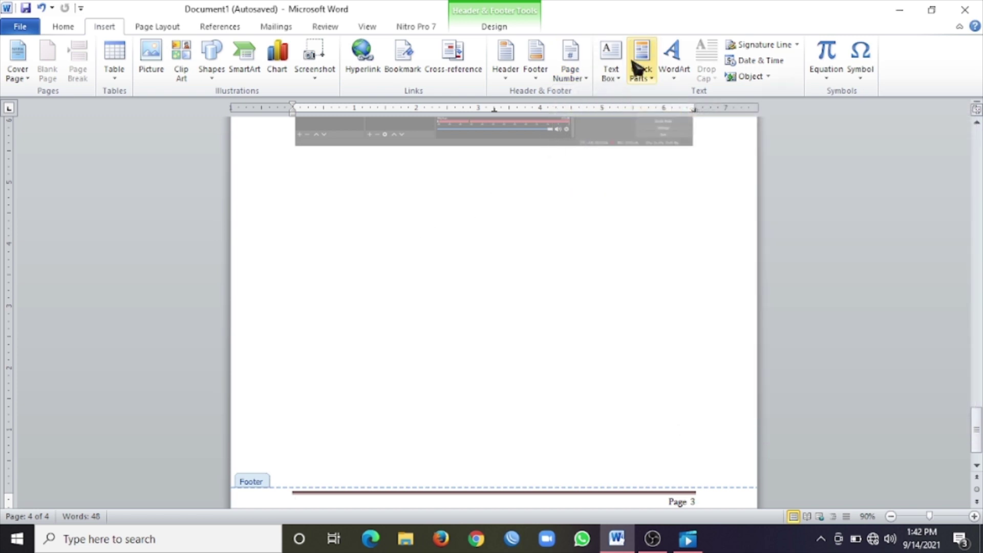
- Insert a text box using the built-in Simple Text Box style
left_click(614, 60)
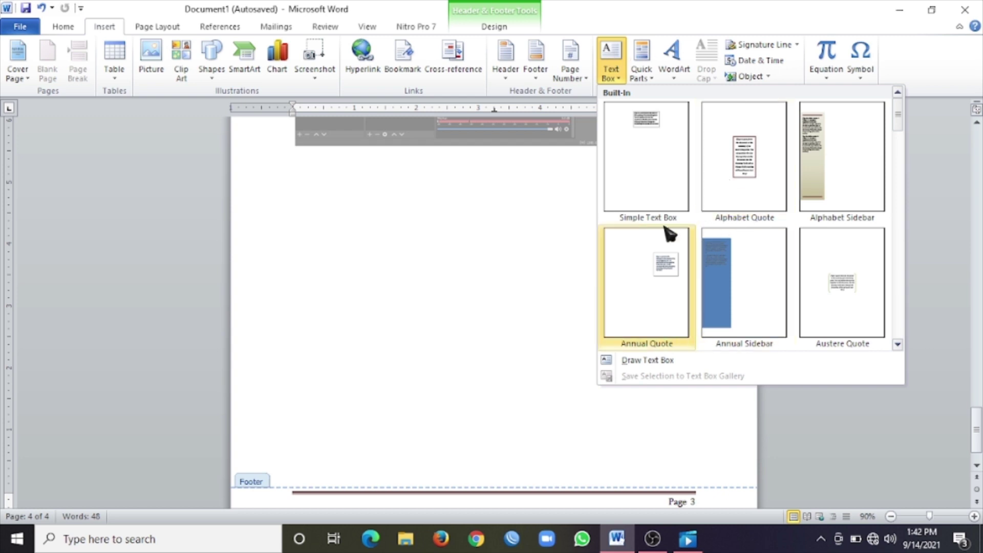
left_click(647, 176)
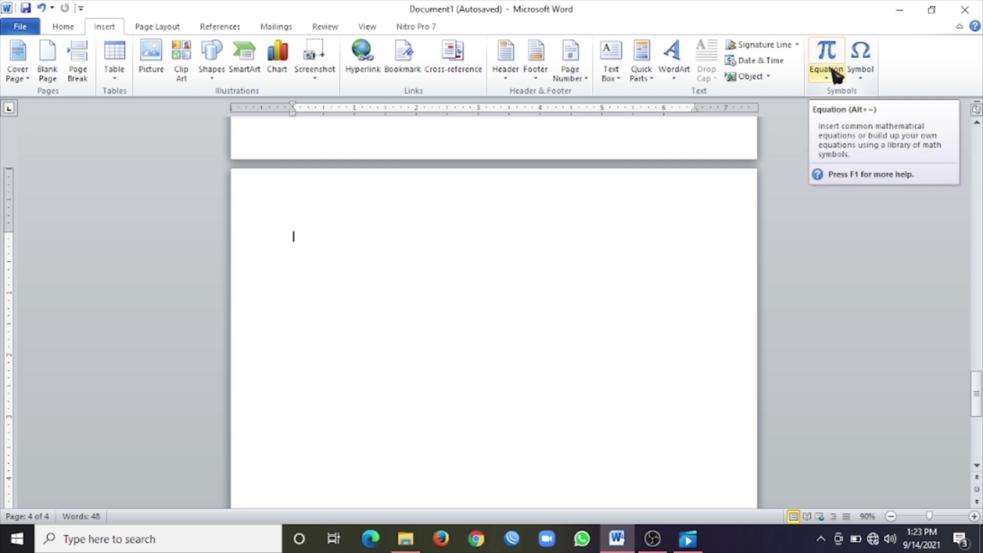
- Show the symbols available for insertion on the blank page
left_click(864, 79)
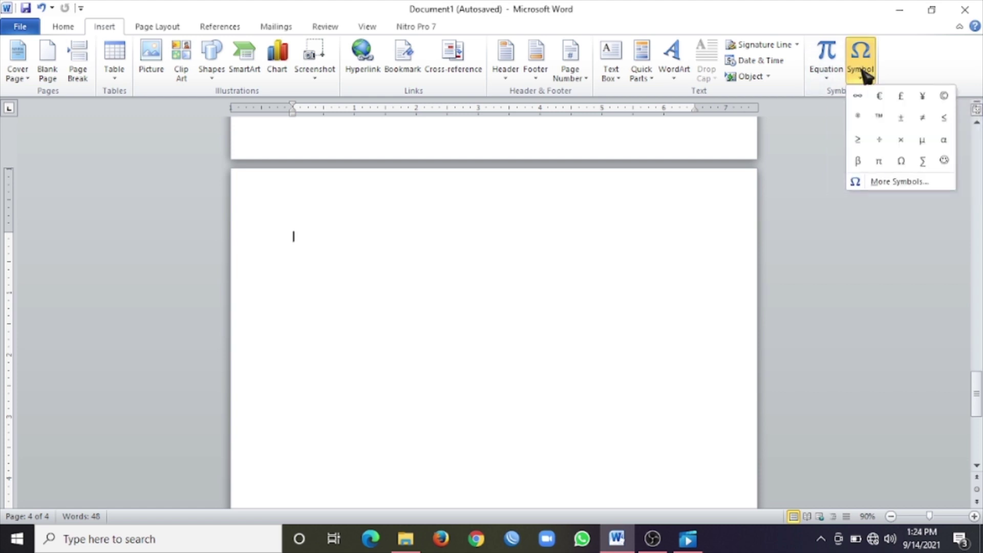